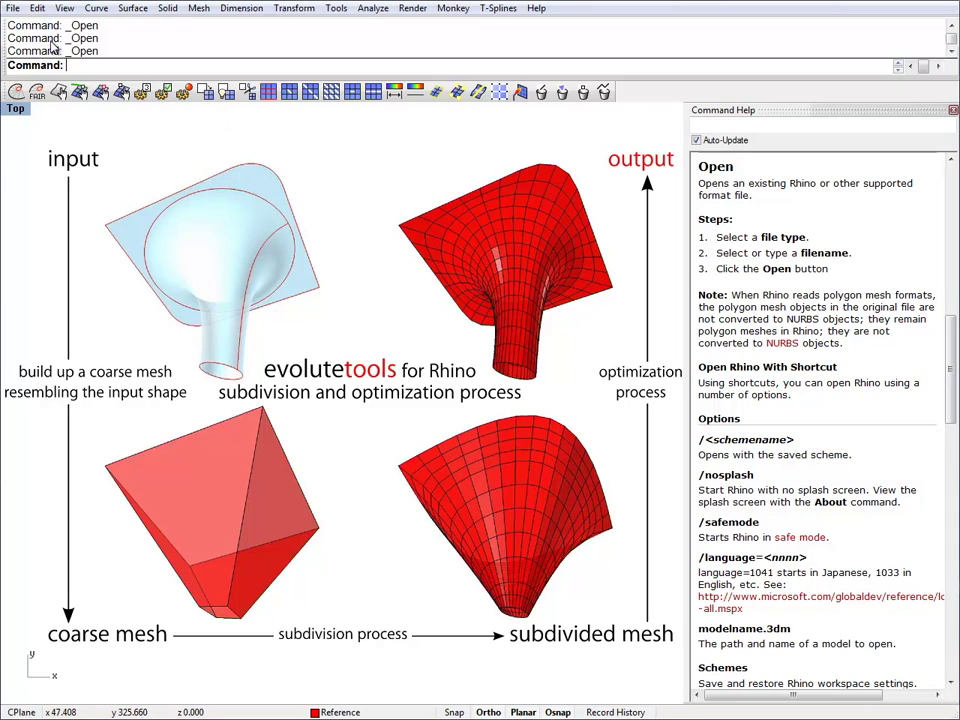
# Open etQUBE v1.0 R00.3dm from the recent files list and hide the cube body with Ctrl+H.
pyautogui.click(15, 9)
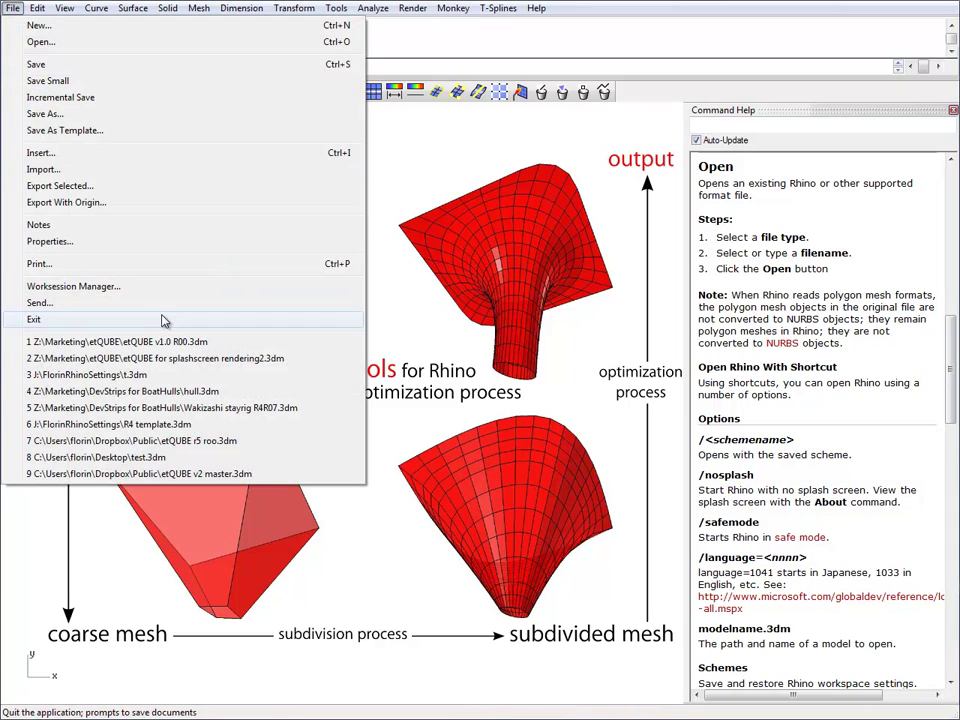
pyautogui.click(171, 345)
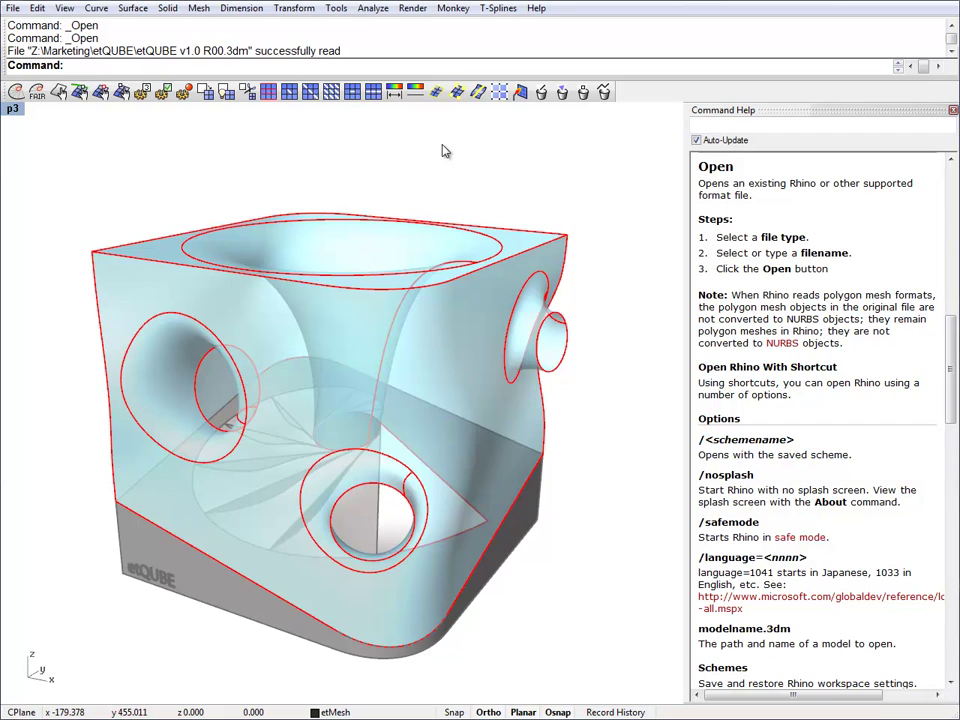
pyautogui.moveTo(639, 349); pyautogui.dragTo(490, 335)
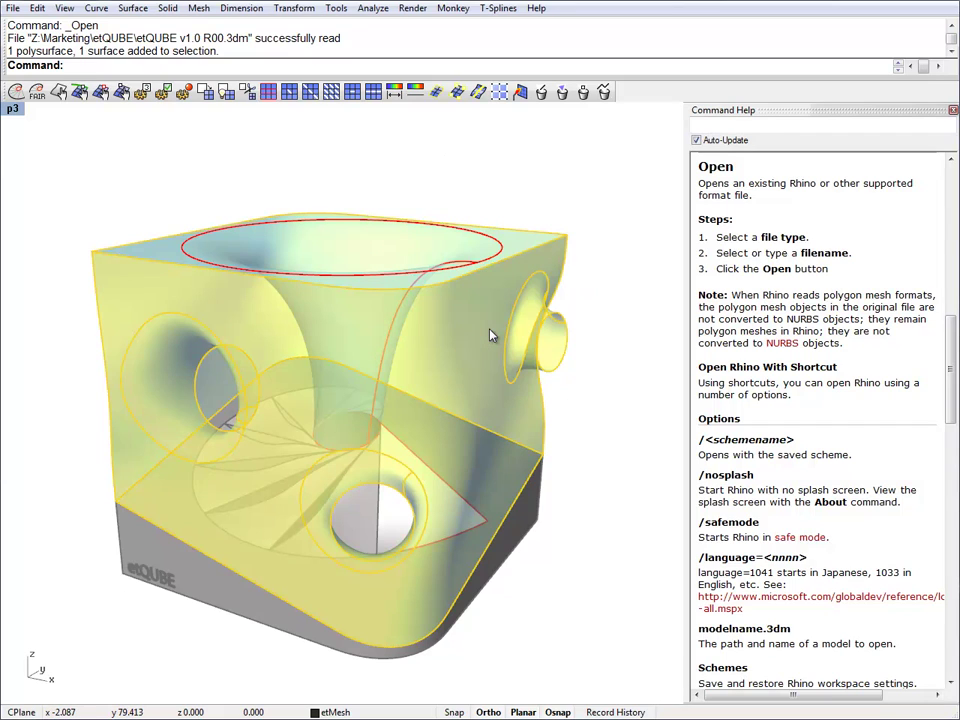
pyautogui.hotkey('ctrl', 'h')
pyautogui.moveTo(456, 343); pyautogui.dragTo(336, 320, button='right')
# Draw the first two 3DFace triangles from the funnel bottom to the left, front and next rim corners.
pyautogui.write('3d')
pyautogui.press('Return')
pyautogui.click(86, 274)
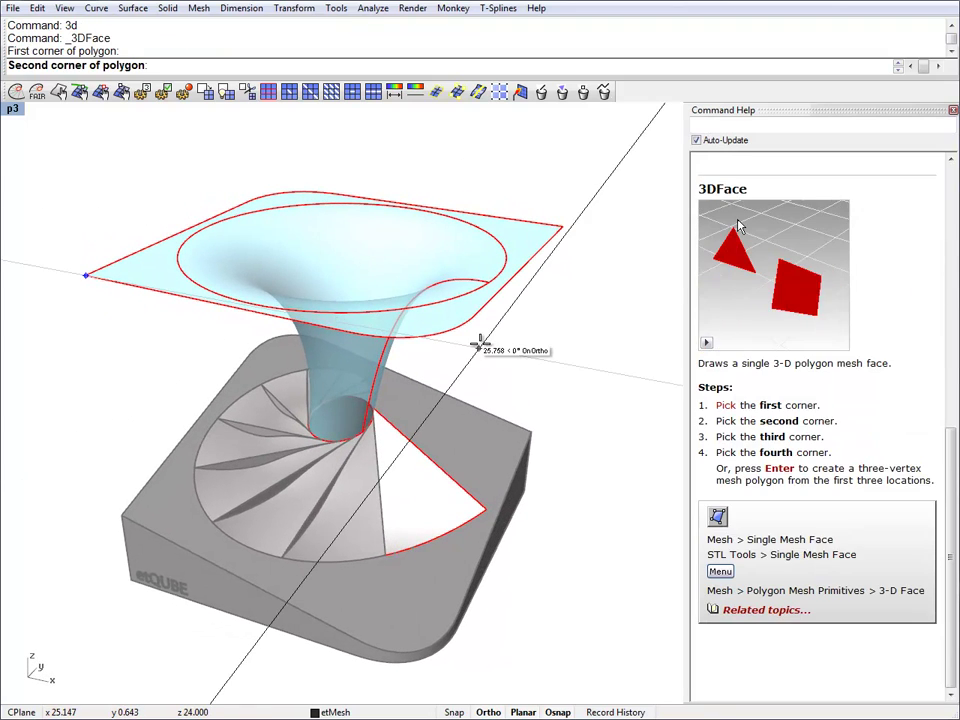
pyautogui.click(437, 332)
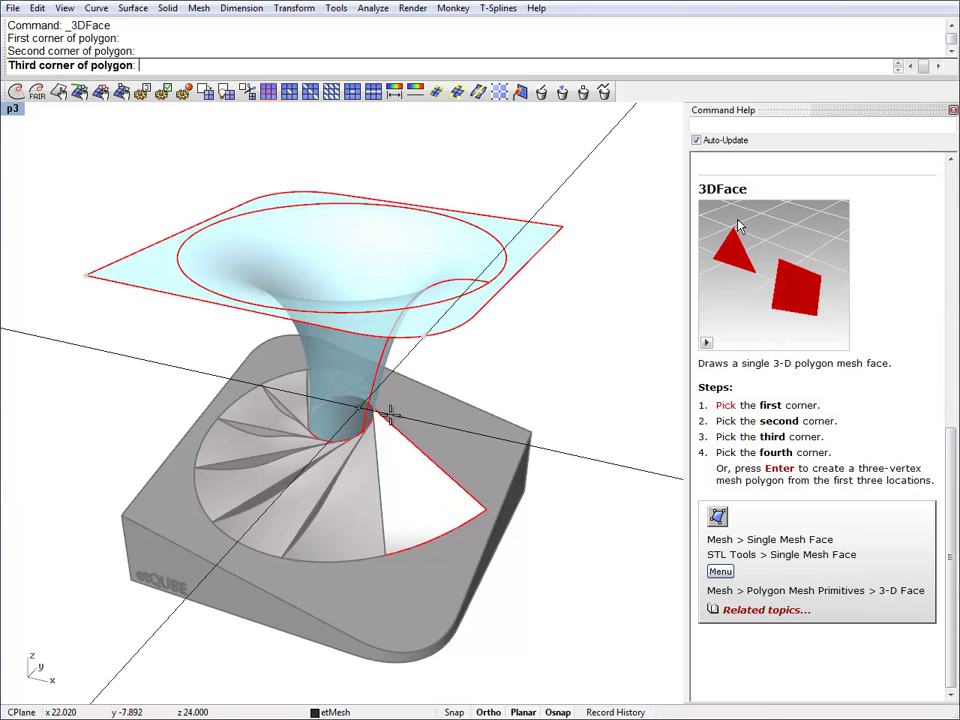
pyautogui.click(352, 438)
pyautogui.press('Return')
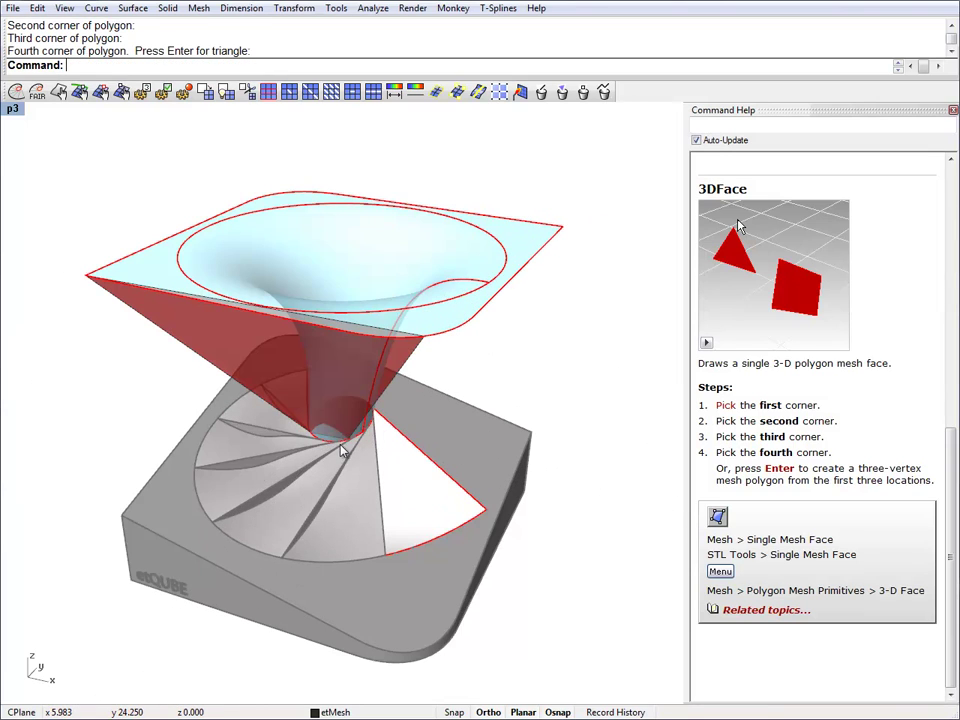
pyautogui.write('3d')
pyautogui.press('Return')
pyautogui.click(350, 437)
pyautogui.click(428, 338)
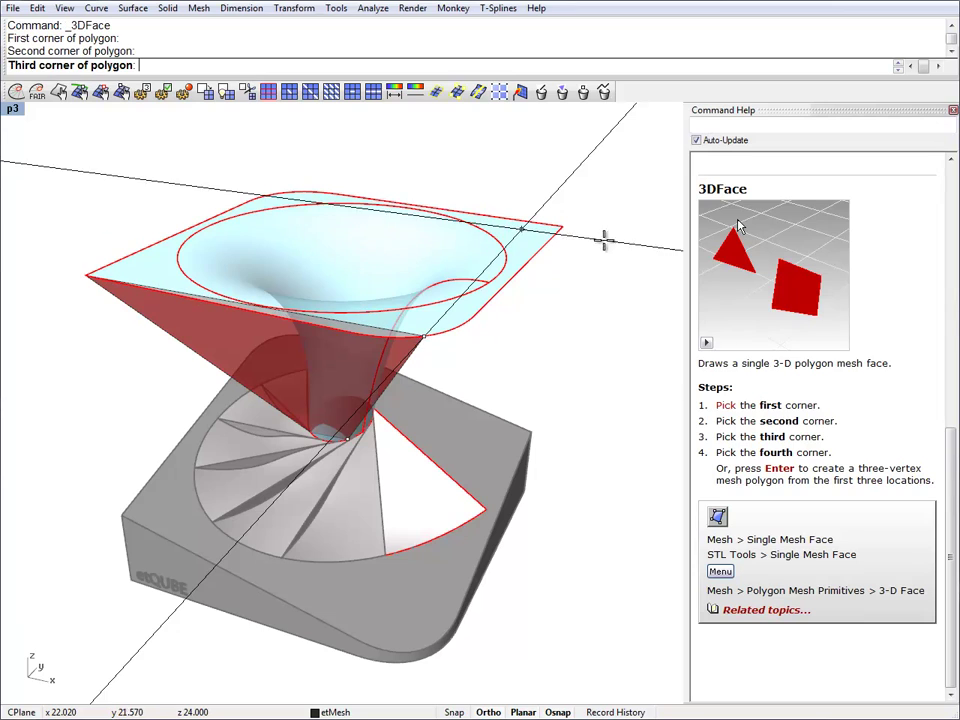
pyautogui.click(563, 225)
pyautogui.moveTo(563, 225); pyautogui.dragTo(422, 443, button='right')
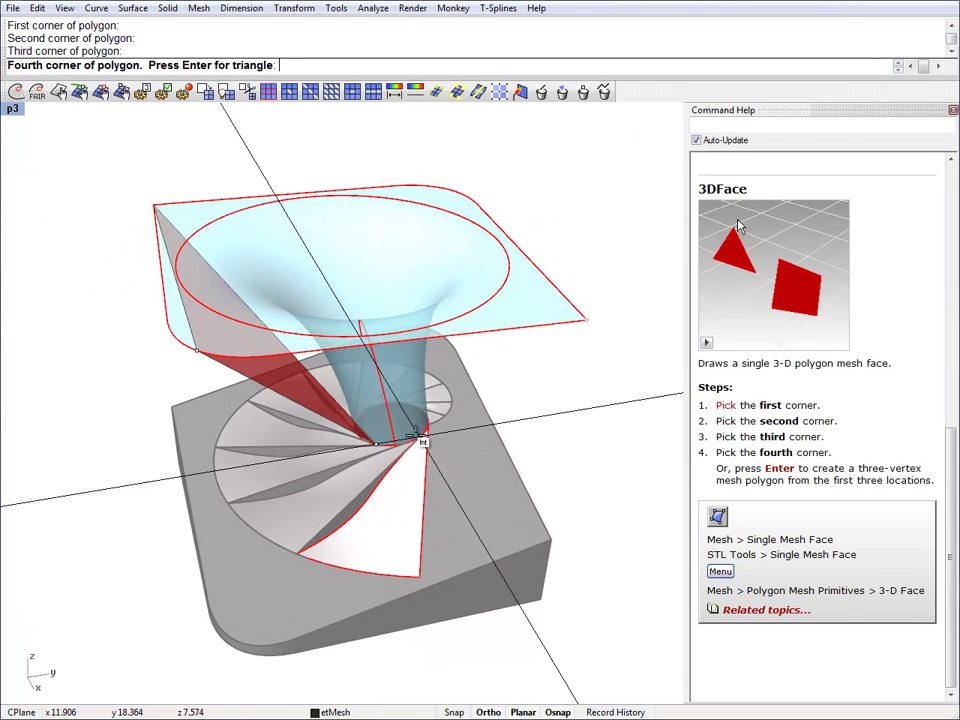
pyautogui.press('Return')
# Draw the remaining two 3DFace triangles from the funnel bottom to the right, far and back rim corners.
pyautogui.write('3d')
pyautogui.press('Return')
pyautogui.click(422, 443)
pyautogui.click(588, 326)
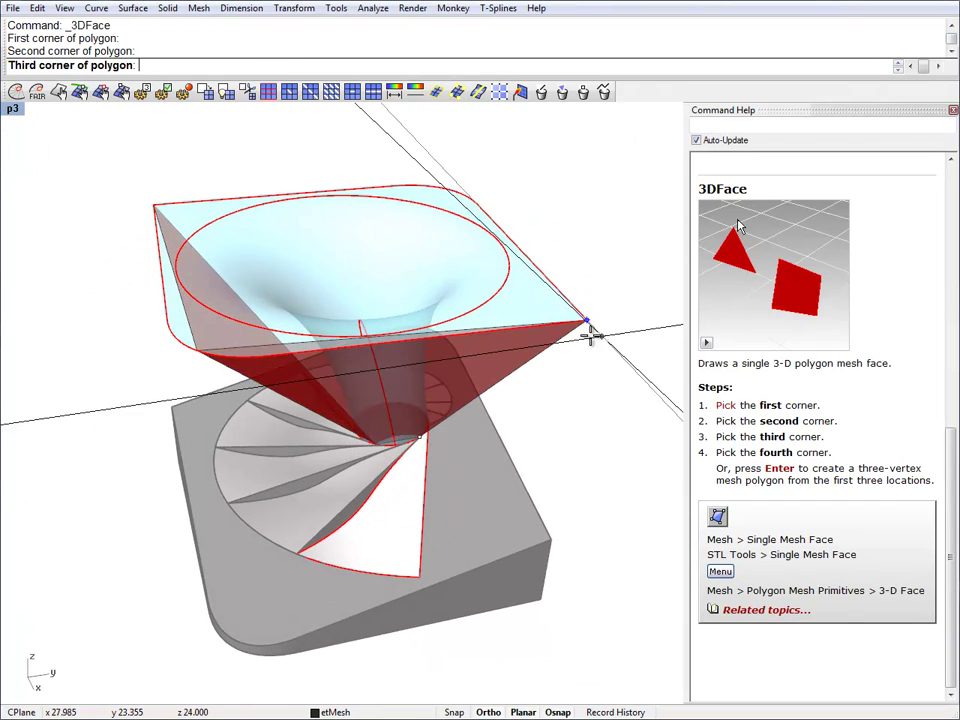
pyautogui.moveTo(588, 326); pyautogui.dragTo(606, 343, button='right')
pyautogui.click(561, 328)
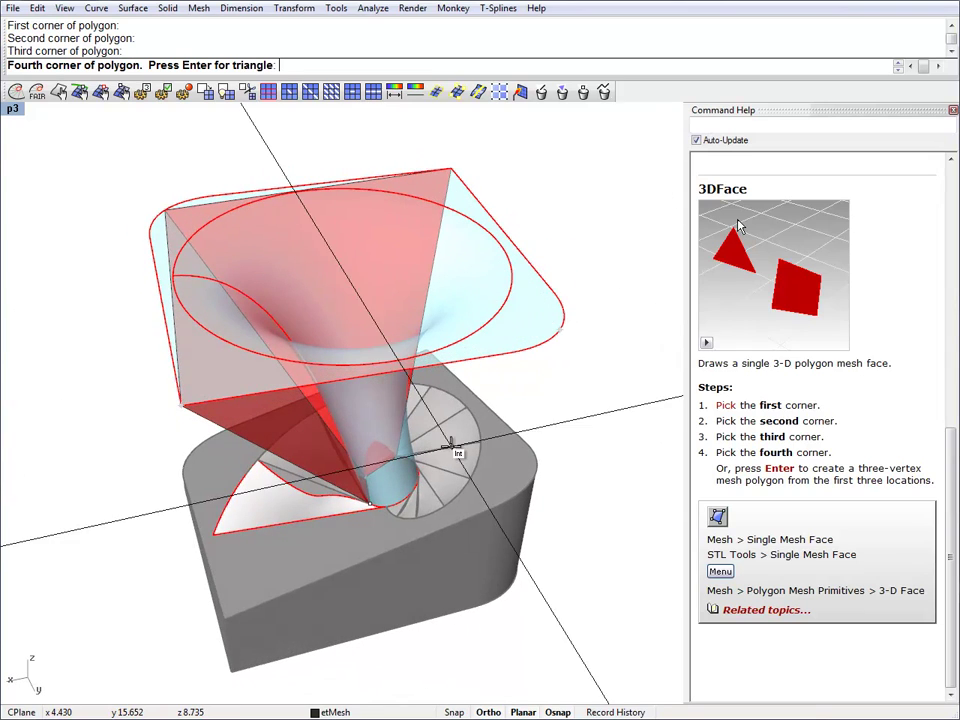
pyautogui.press('Return')
pyautogui.write('3d')
pyautogui.press('Return')
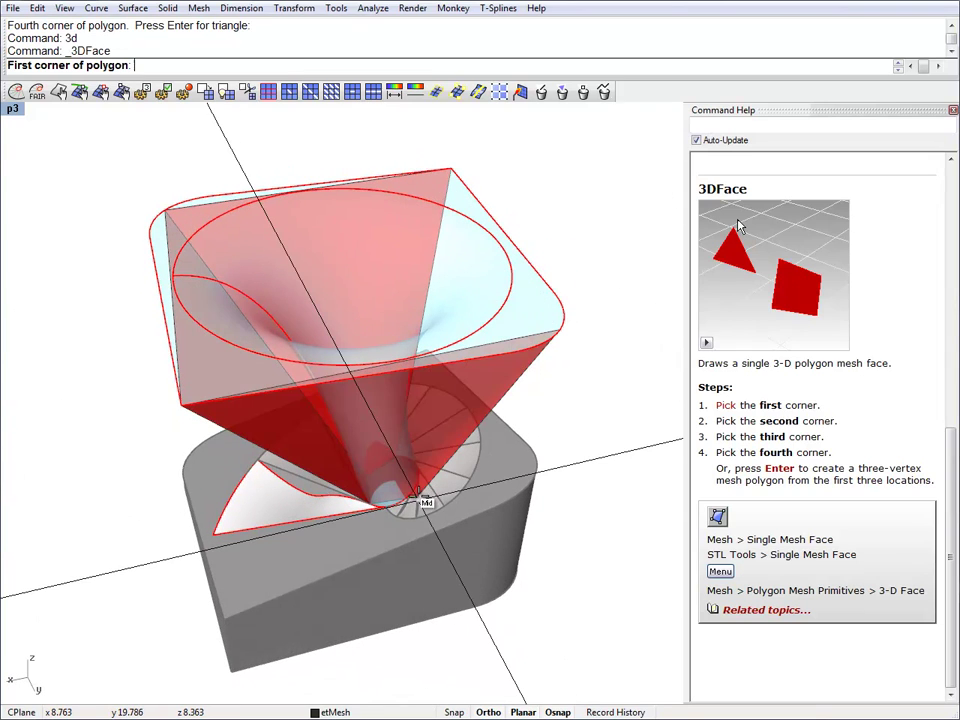
pyautogui.click(418, 492)
pyautogui.click(561, 330)
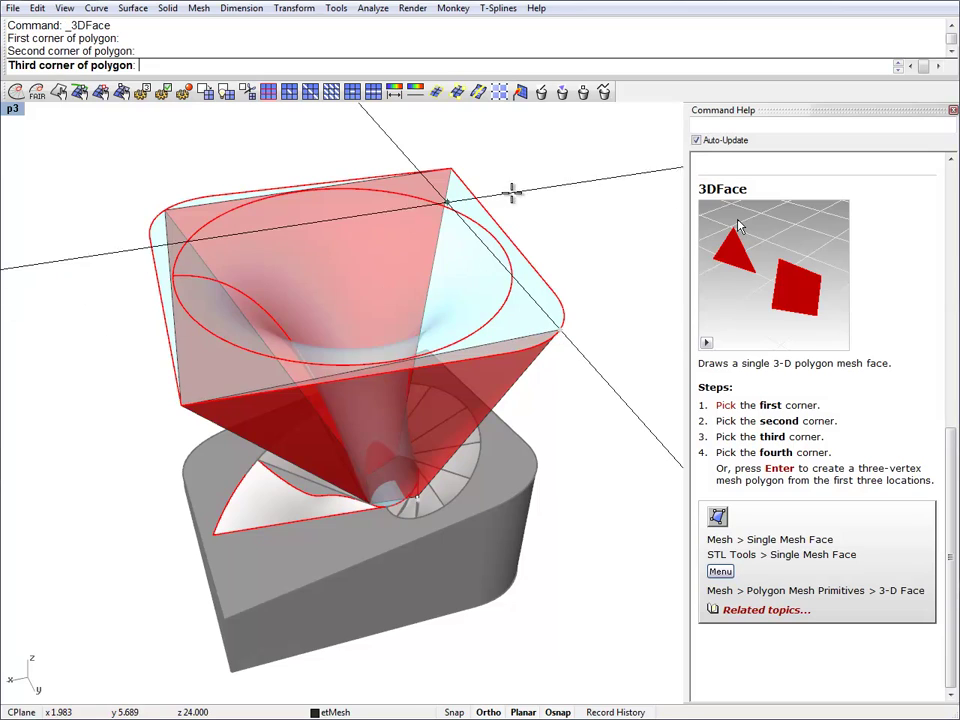
pyautogui.click(450, 170)
pyautogui.moveTo(450, 170); pyautogui.dragTo(298, 433, button='right')
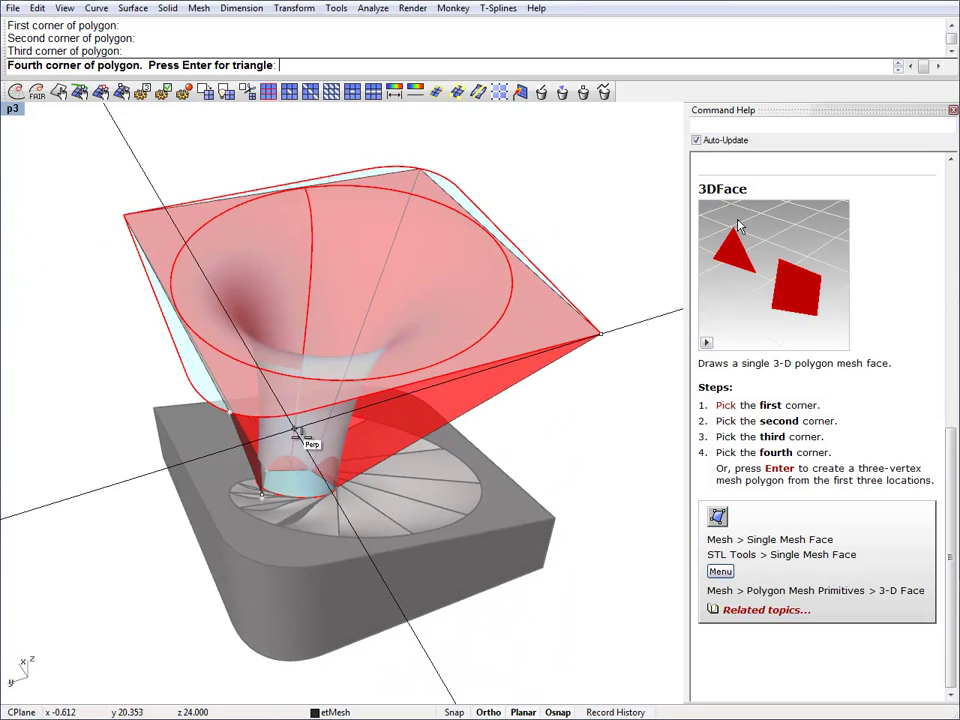
pyautogui.moveTo(333, 482); pyautogui.dragTo(538, 379, button='right')
pyautogui.click(345, 492)
# Select all four new triangular mesh faces.
pyautogui.click(411, 343)
pyautogui.moveTo(411, 343); pyautogui.dragTo(510, 349, button='right')
pyautogui.moveTo(510, 349); pyautogui.dragTo(400, 318)
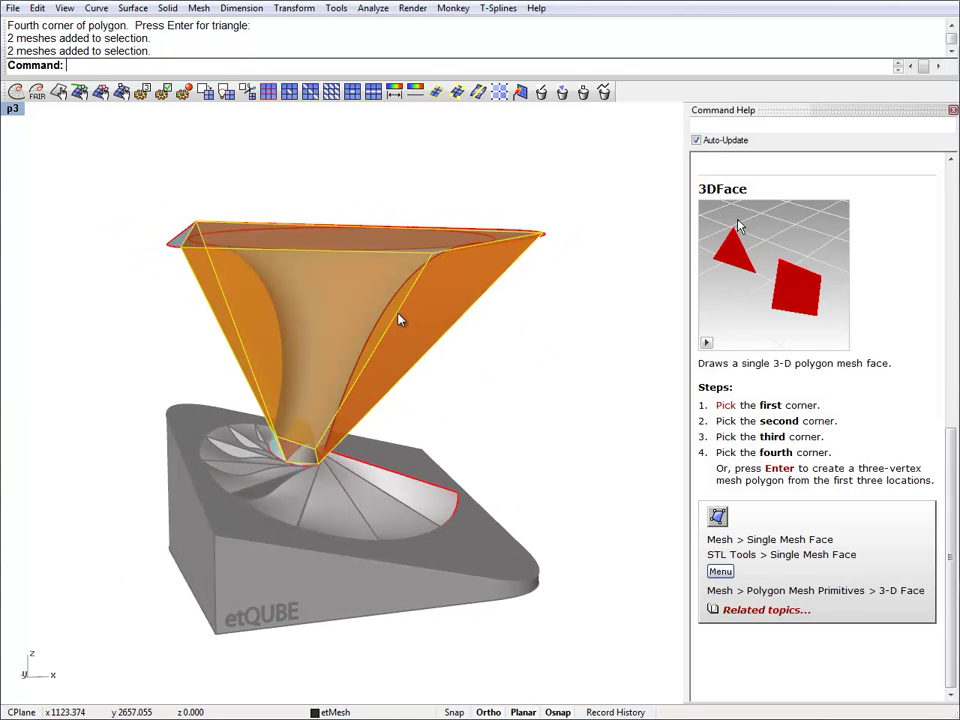
# Join the four faces into one mesh and weld it with etWeld at tolerance 0.01.
pyautogui.hotkey('ctrl', 'j')
pyautogui.click(520, 92)
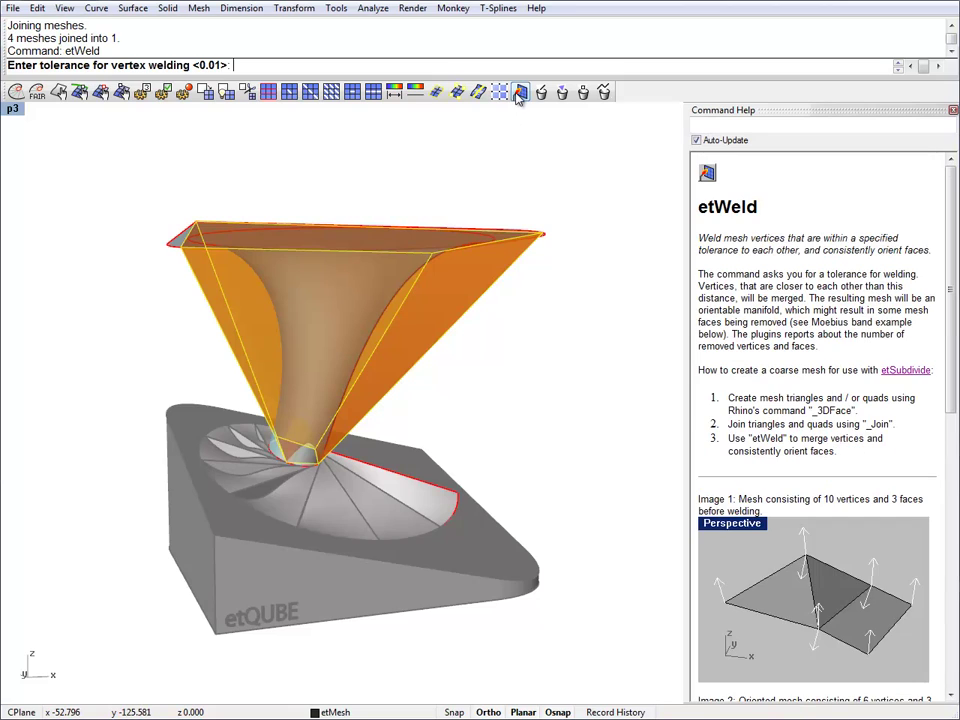
pyautogui.press('Return')
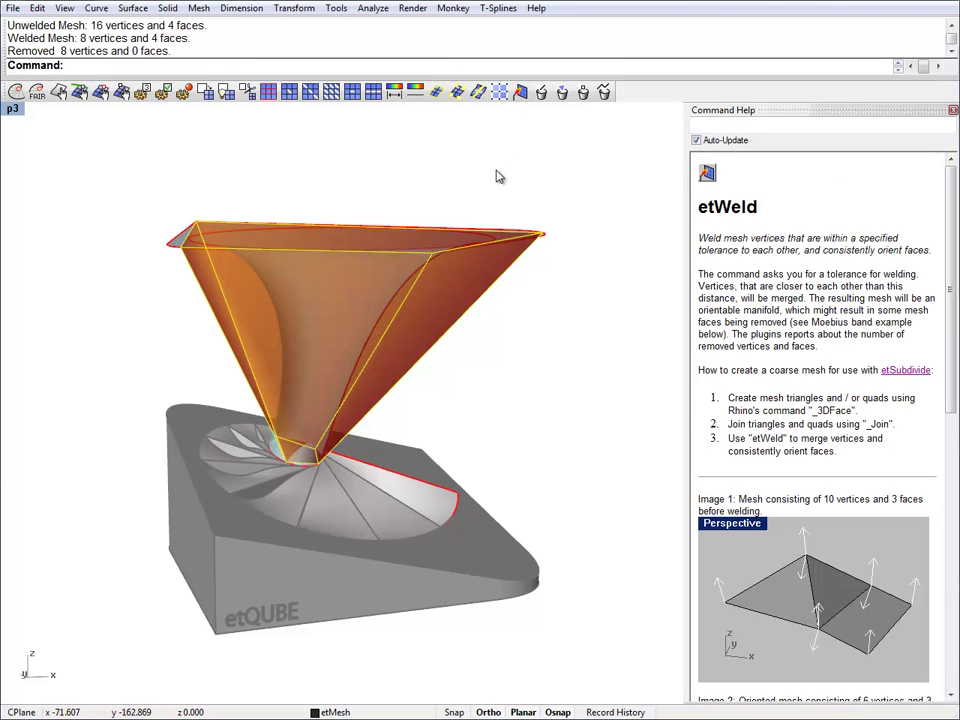
pyautogui.press('Escape')
# Flag the left and right rim corner vertices as corners with etSetVertexCorner.
pyautogui.moveTo(501, 315); pyautogui.dragTo(399, 369, button='right')
pyautogui.click(411, 366)
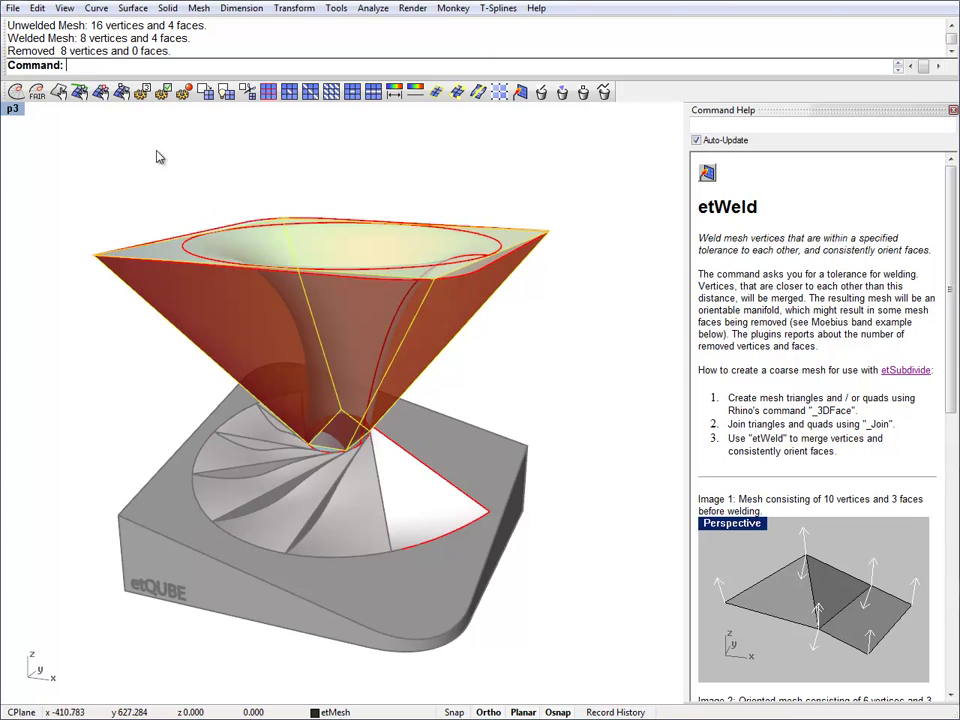
pyautogui.click(114, 90)
pyautogui.moveTo(72, 212); pyautogui.dragTo(98, 262)
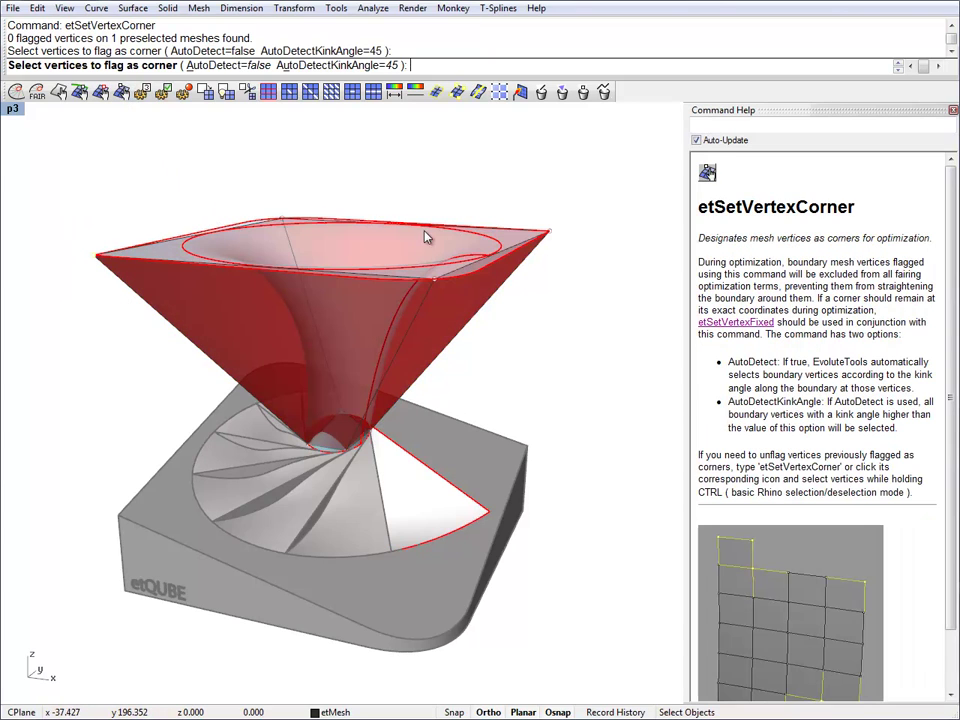
pyautogui.moveTo(522, 212); pyautogui.dragTo(565, 250)
pyautogui.press('Return')
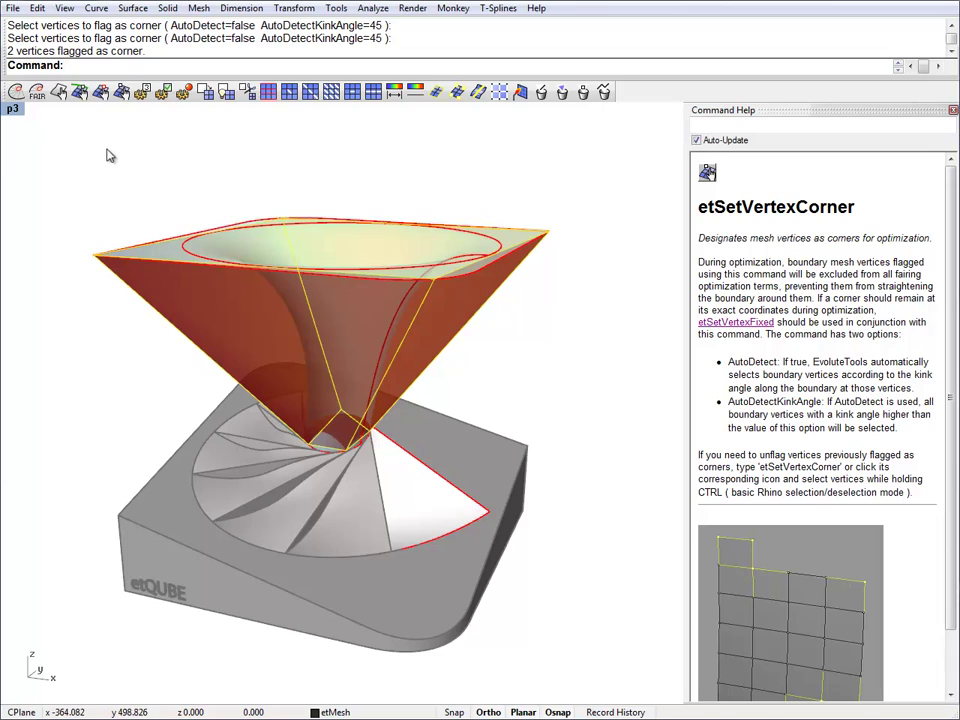
# Flag the same two rim corner vertices as fixed with etSetVertexFixed.
pyautogui.click(100, 92)
pyautogui.moveTo(54, 208); pyautogui.dragTo(98, 258)
pyautogui.moveTo(531, 213); pyautogui.dragTo(590, 259)
pyautogui.press('Return')
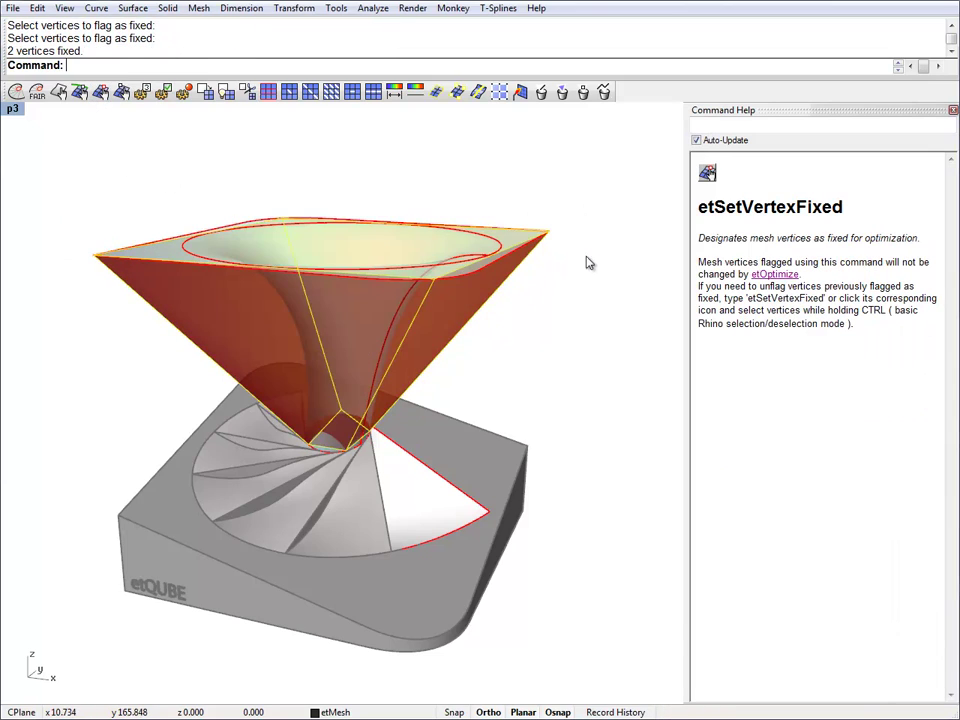
pyautogui.moveTo(587, 261); pyautogui.dragTo(478, 405, button='right')
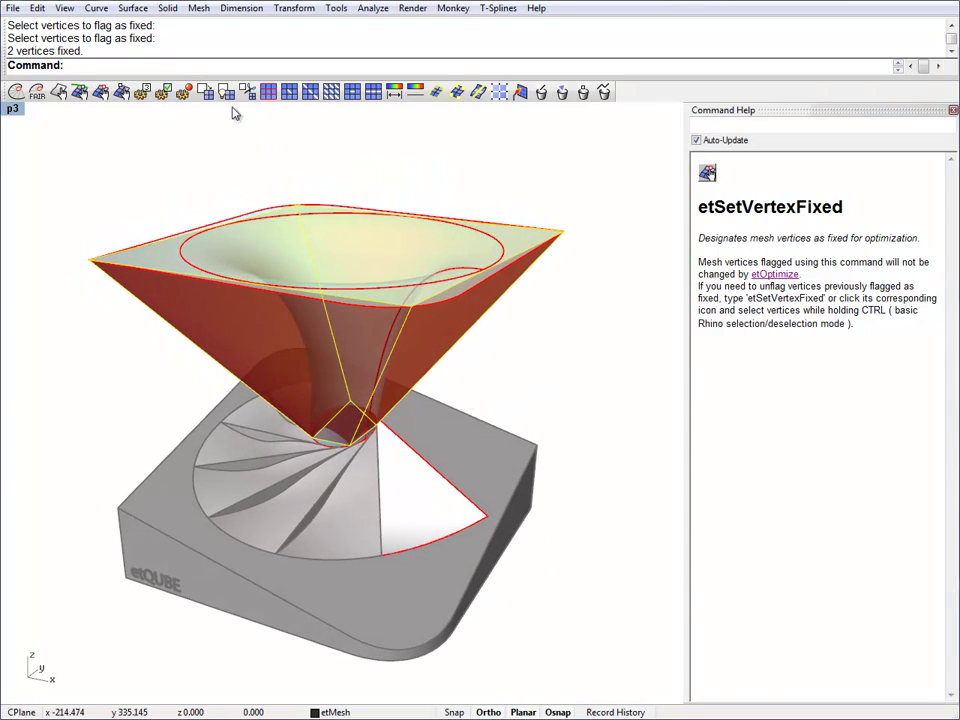
# Subdivide the coarse mesh twice with CatmullClark and delete the original control mesh.
pyautogui.click(205, 92)
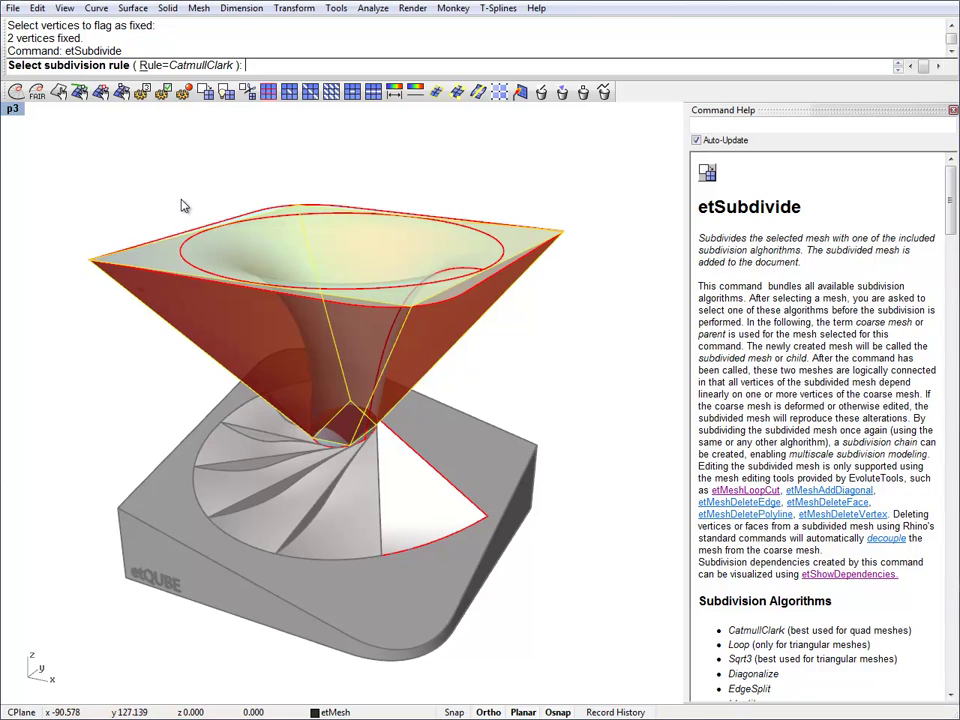
pyautogui.press('Return')
pyautogui.press('Return')
pyautogui.press('Return')
pyautogui.press('Return')
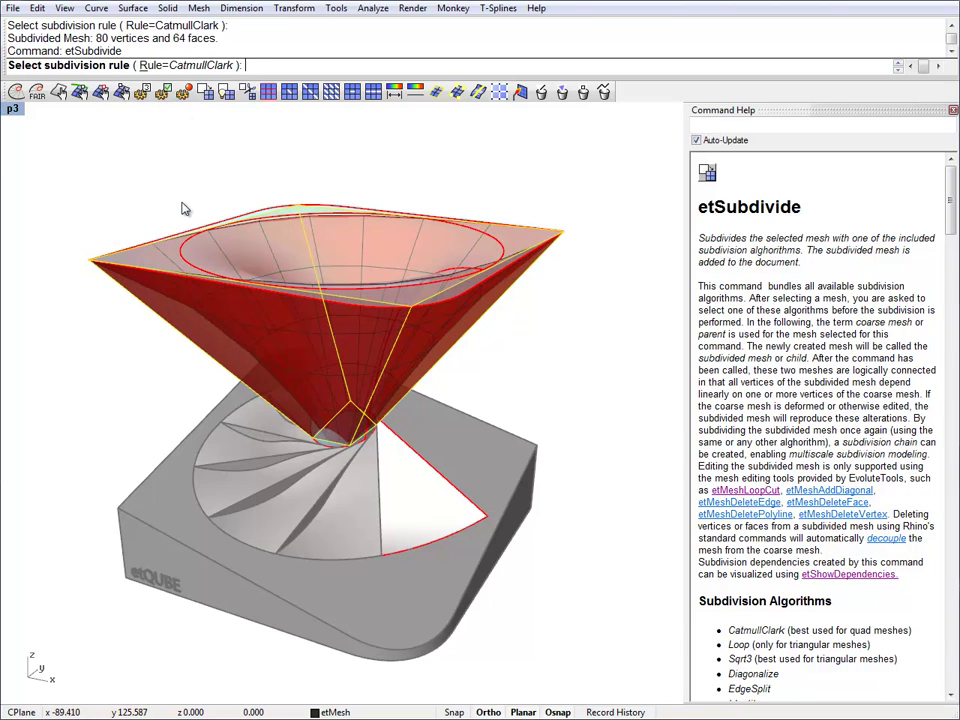
pyautogui.press('Return')
pyautogui.moveTo(228, 334); pyautogui.dragTo(286, 310, button='right')
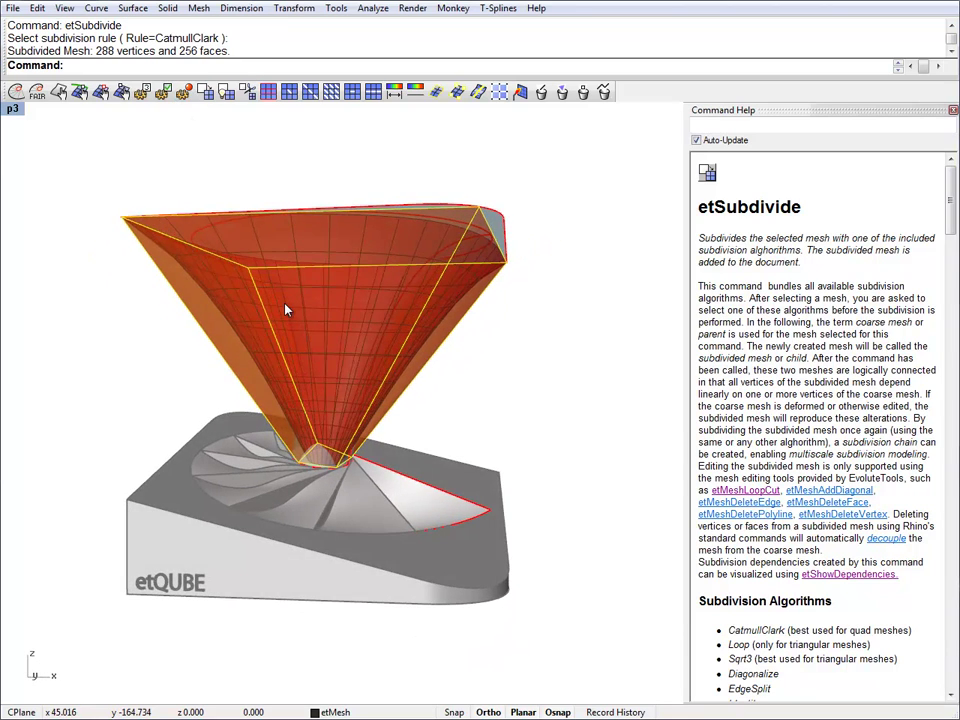
pyautogui.press('Delete')
pyautogui.moveTo(274, 358); pyautogui.dragTo(305, 357, button='right')
pyautogui.scroll(5, 285, 362)
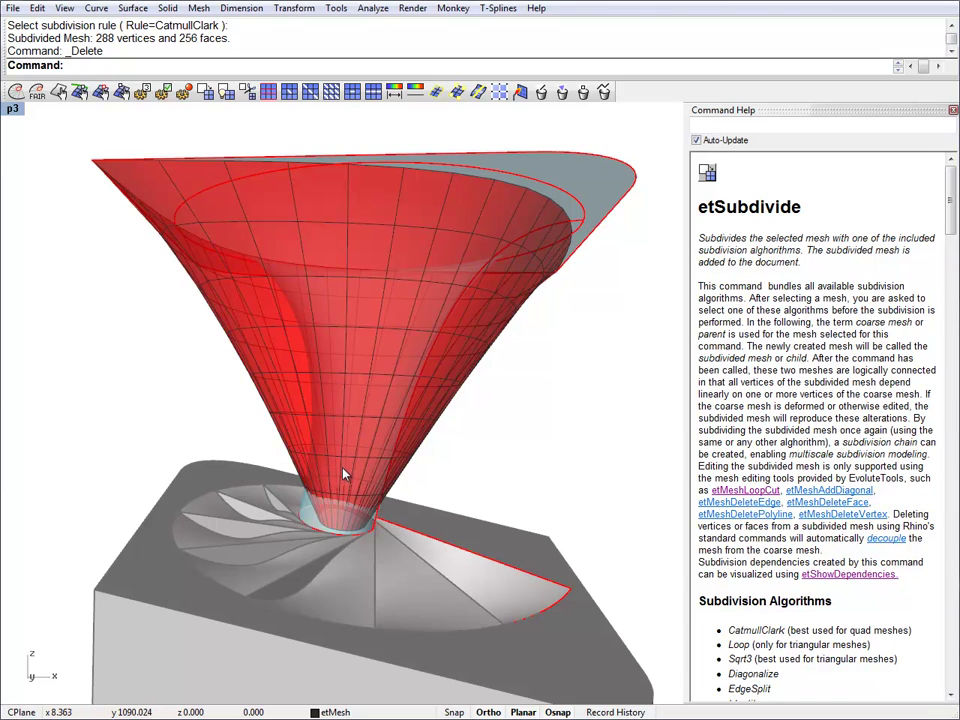
# Start etMeshLoopCut on the subdivided funnel mesh.
pyautogui.moveTo(343, 474); pyautogui.dragTo(334, 450, button='right')
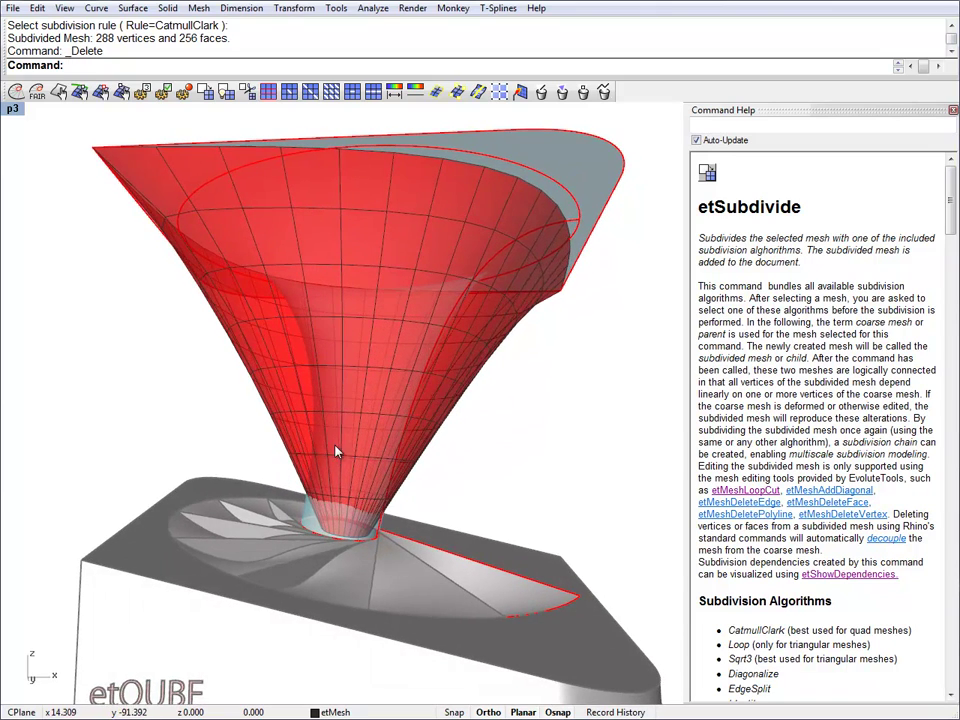
pyautogui.click(352, 92)
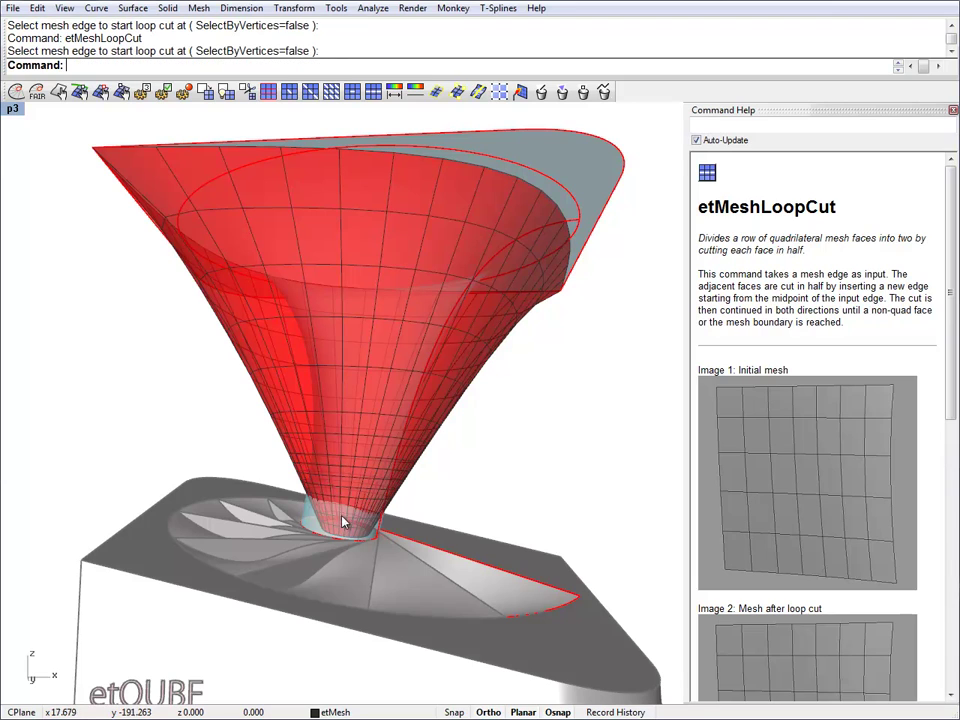
pyautogui.scroll(-5, 452, 400)
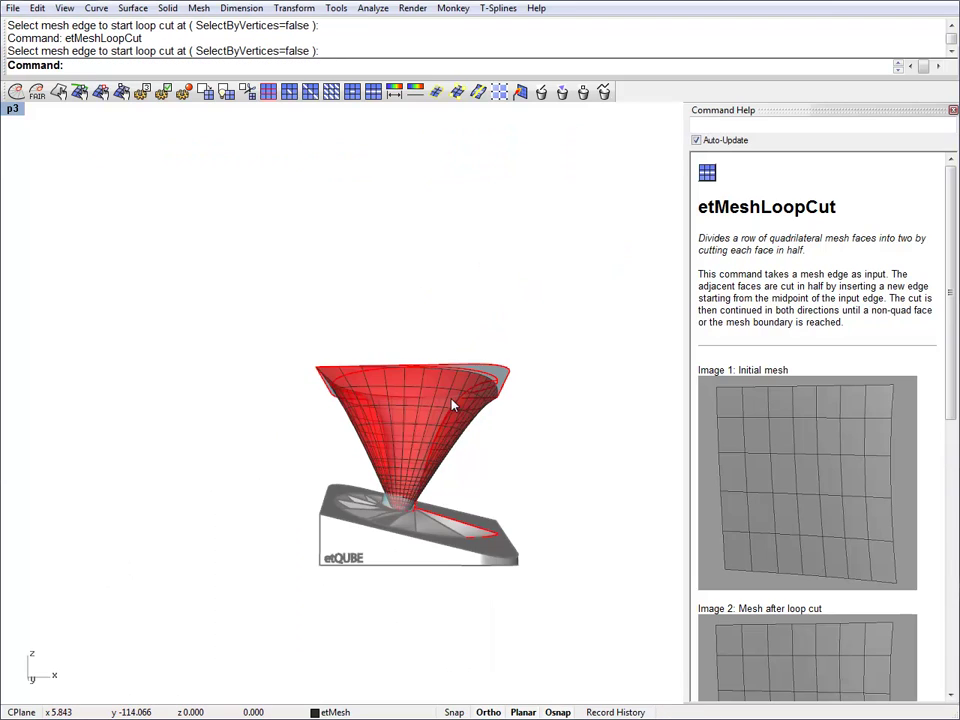
# Zoom extents, set the funnel surface as the etSetReference object, then hide it.
pyautogui.moveTo(452, 400); pyautogui.dragTo(418, 453, button='right')
pyautogui.write('Z')
pyautogui.press('Return')
pyautogui.write('e')
pyautogui.press('Return')
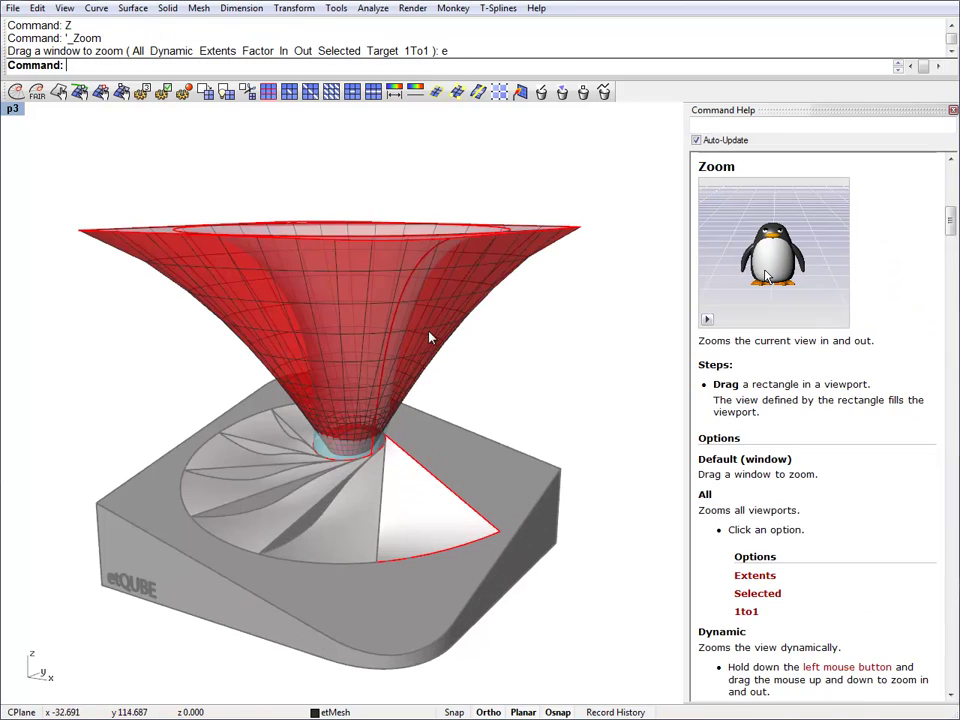
pyautogui.moveTo(335, 236); pyautogui.dragTo(349, 266, button='right')
pyautogui.click(291, 195)
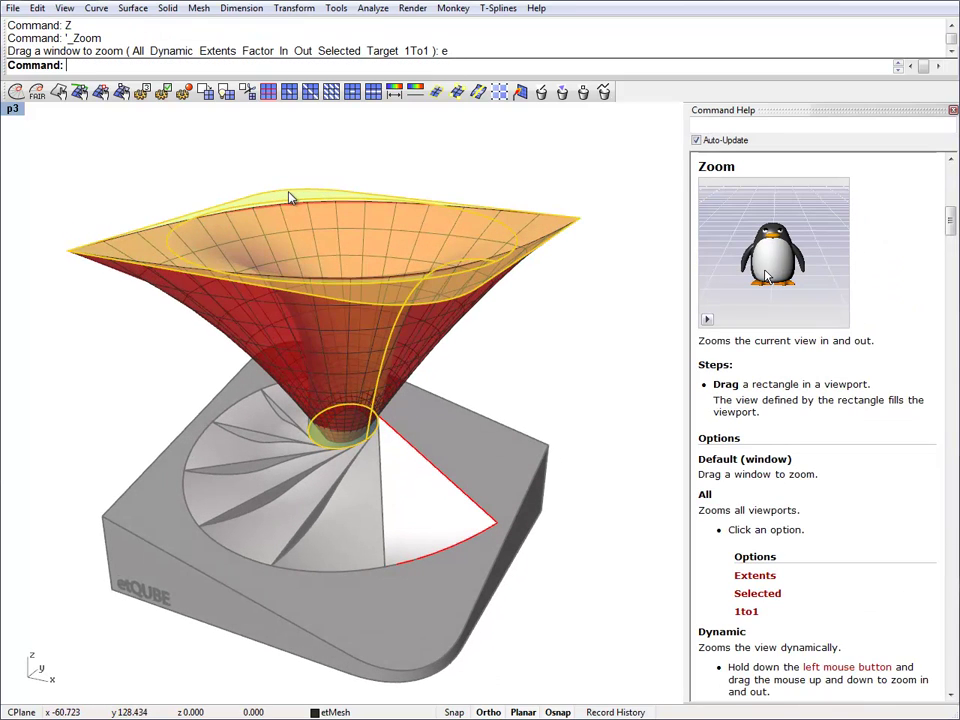
pyautogui.click(122, 91)
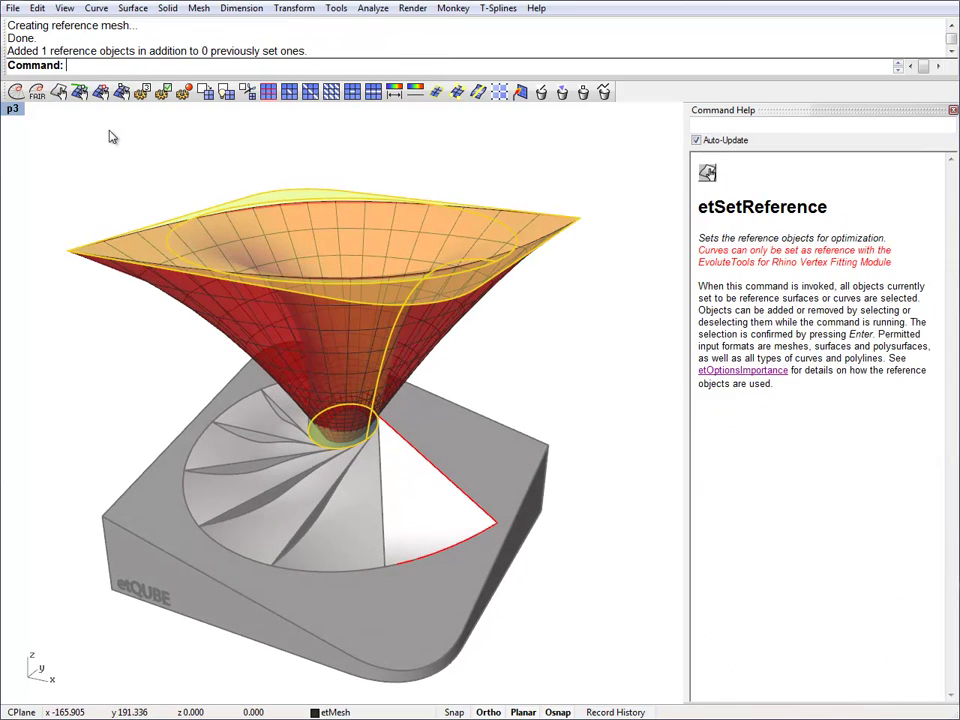
pyautogui.hotkey('ctrl', 'h')
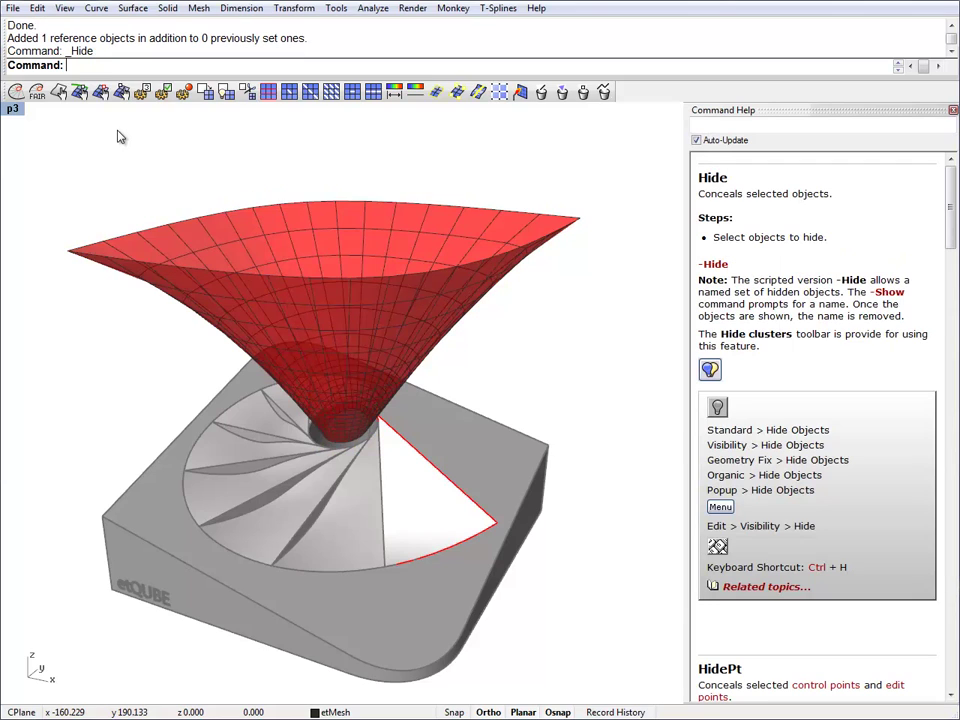
pyautogui.moveTo(180, 276); pyautogui.dragTo(284, 279, button='right')
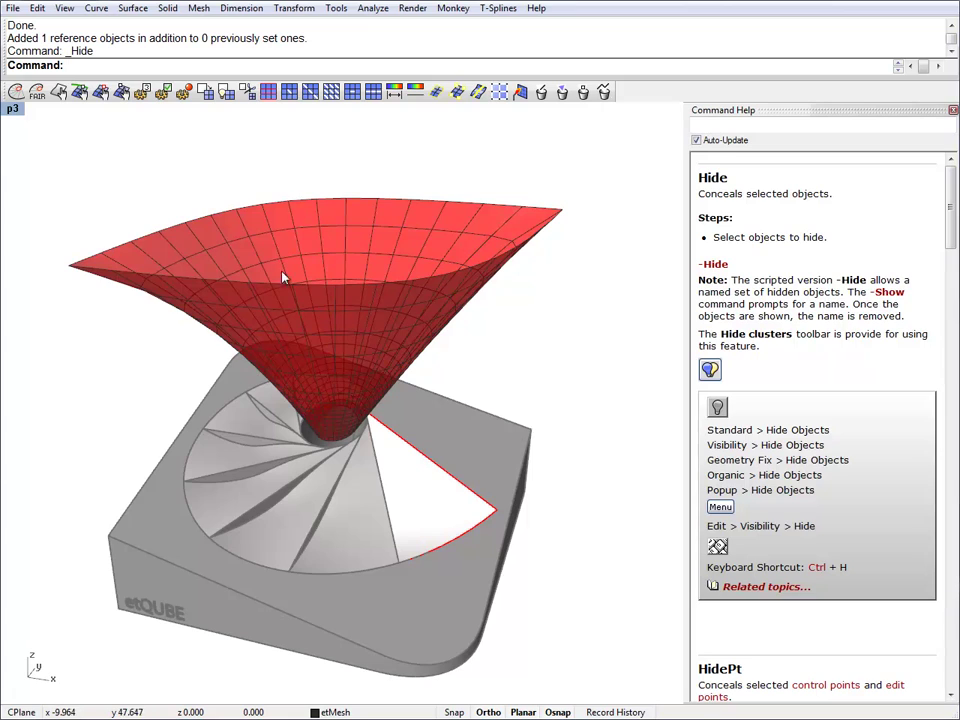
# Set the funnel mesh's FairnessCurvature importance to 0.4 in etOptionsImportance.
pyautogui.click(290, 207)
pyautogui.click(140, 91)
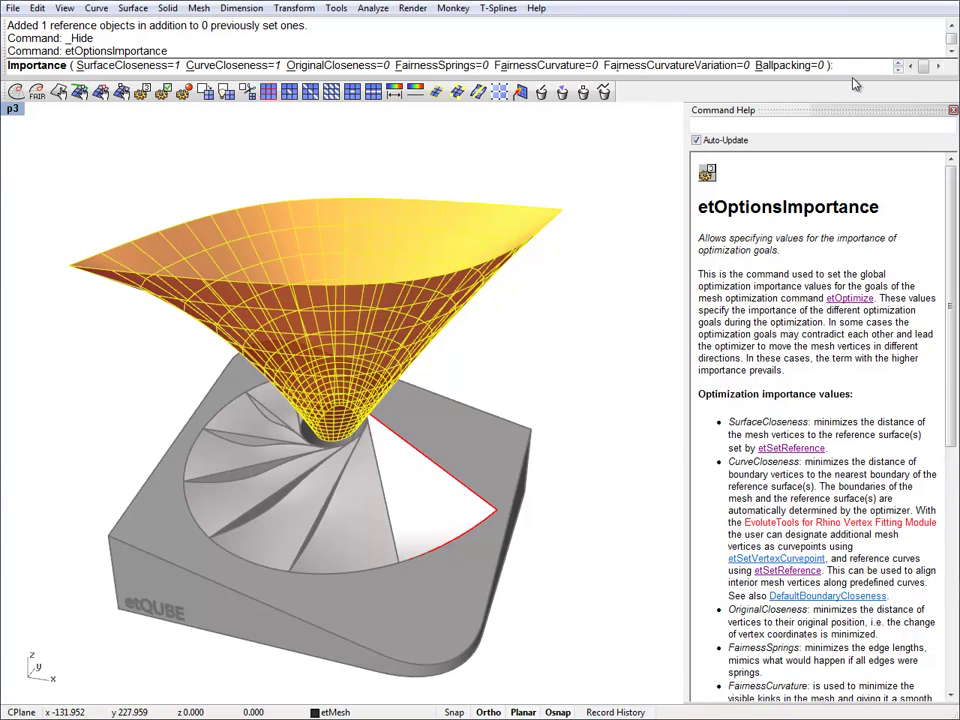
pyautogui.click(553, 65)
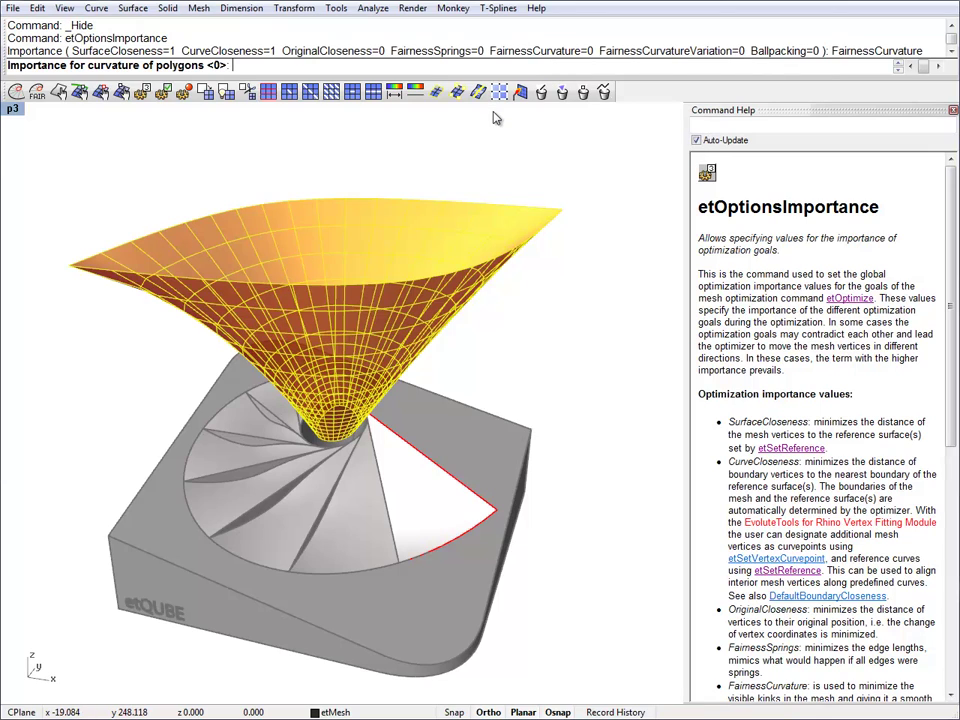
pyautogui.press('Return')
pyautogui.press('Return')
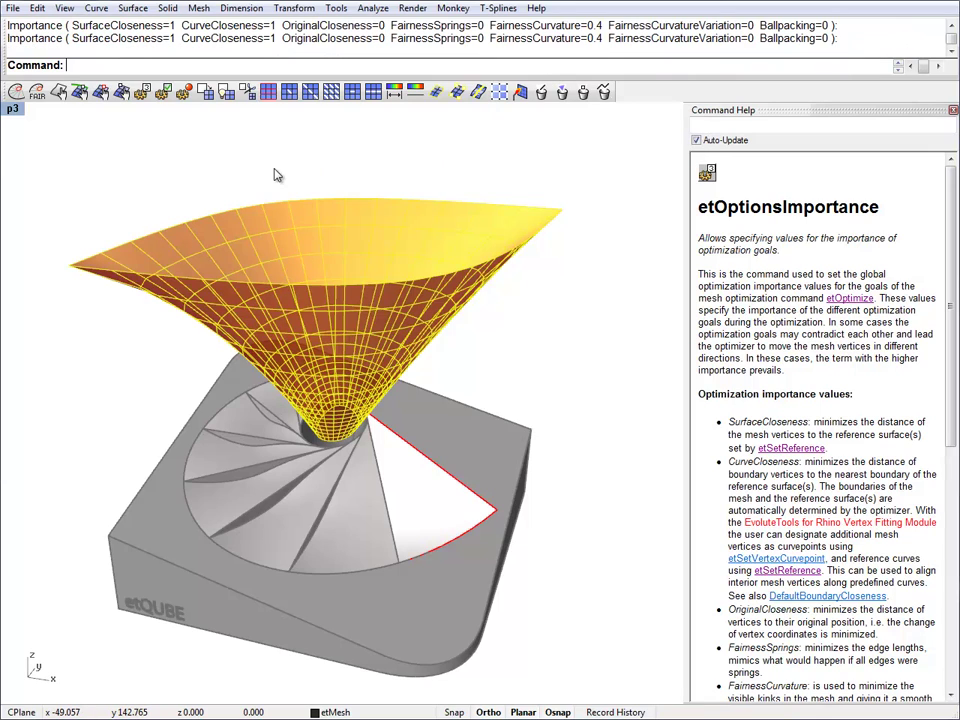
# Run etOptimize four times on the funnel mesh, then deselect it.
pyautogui.click(16, 93)
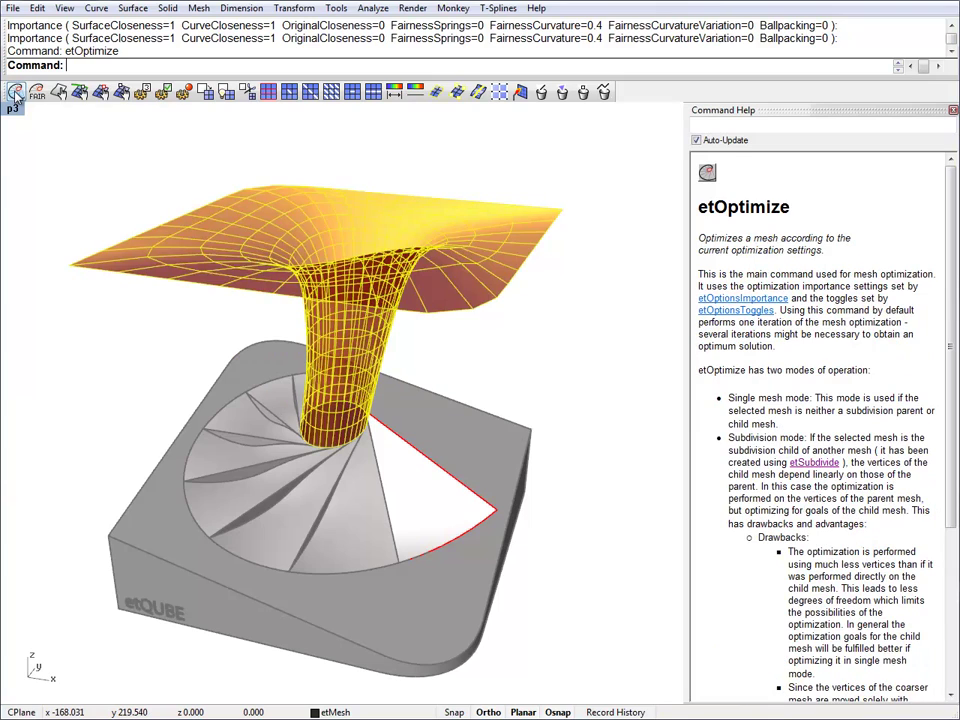
pyautogui.click(16, 93)
pyautogui.click(16, 93)
pyautogui.click(16, 93)
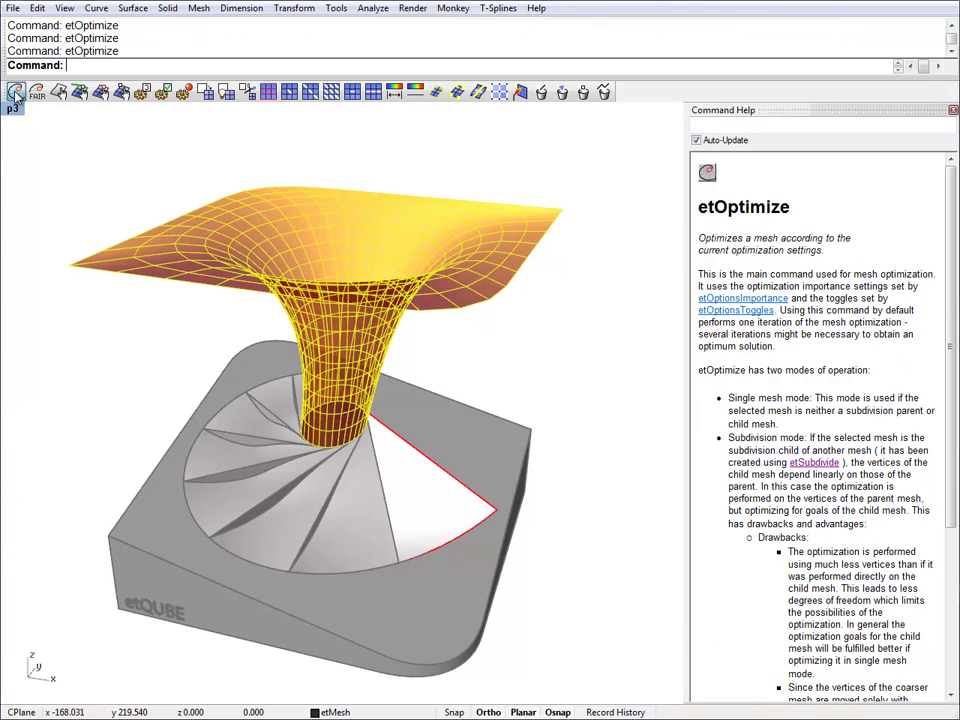
pyautogui.click(83, 123)
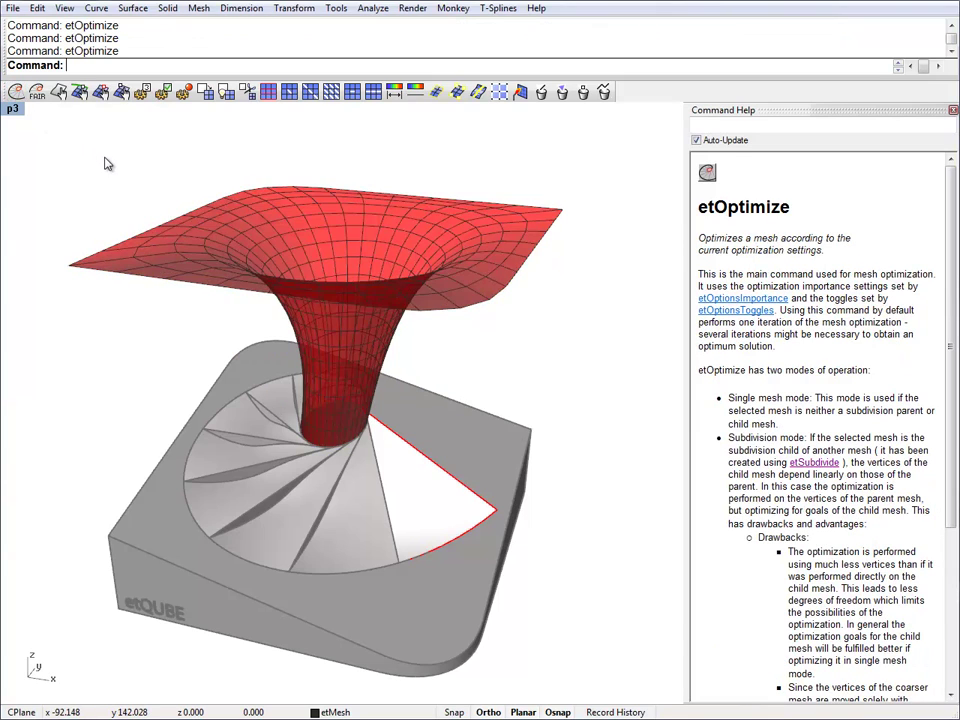
pyautogui.moveTo(83, 123)
pyautogui.mouseDown(button='right')
pyautogui.moveTo(200, 278)
pyautogui.moveTo(288, 472)
pyautogui.moveTo(310, 403)
pyautogui.mouseUp(button='right')
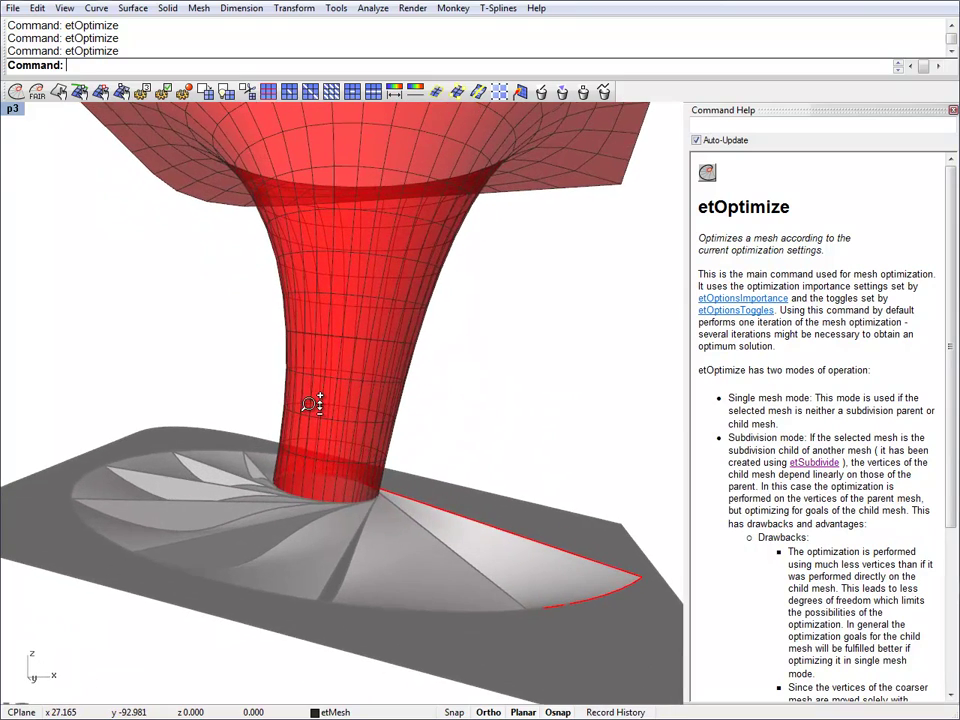
# Insert a loop cut with etMeshLoopCut by picking an edge near the funnel's neck.
pyautogui.moveTo(322, 481); pyautogui.dragTo(294, 472, button='right')
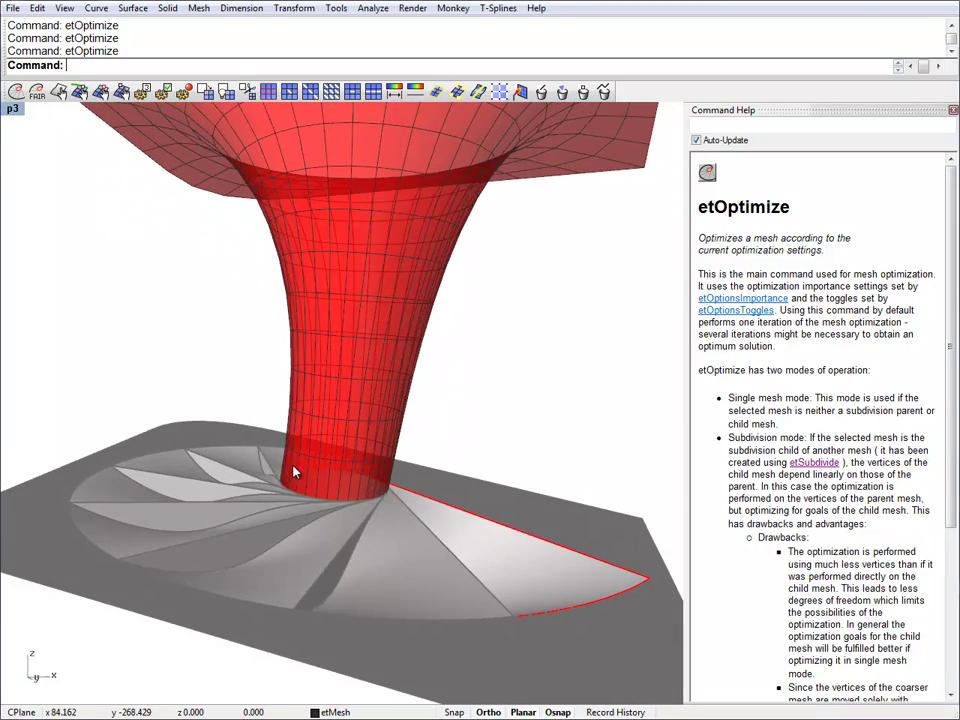
pyautogui.click(373, 91)
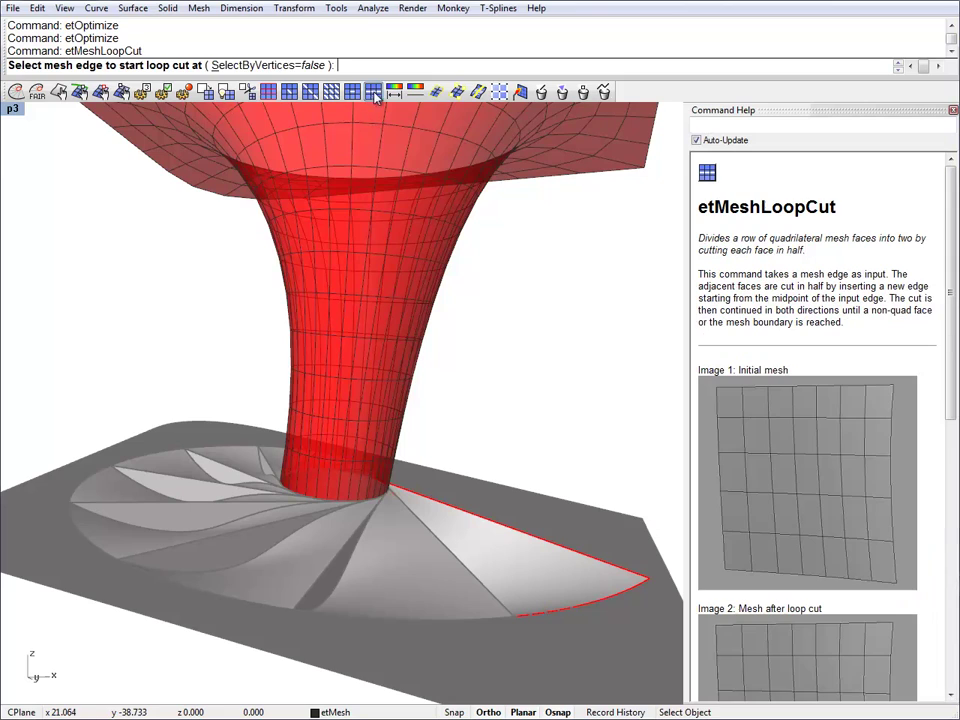
pyautogui.click(341, 490)
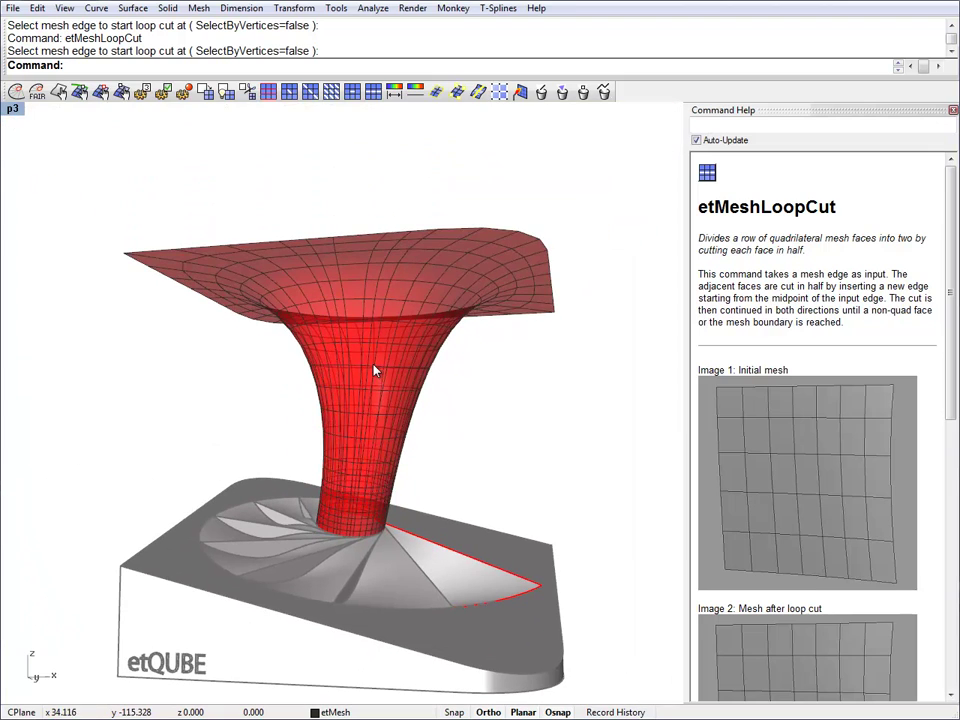
# Run etOptimize three times on the refined mesh, then reselect the funnel mesh.
pyautogui.click(16, 91)
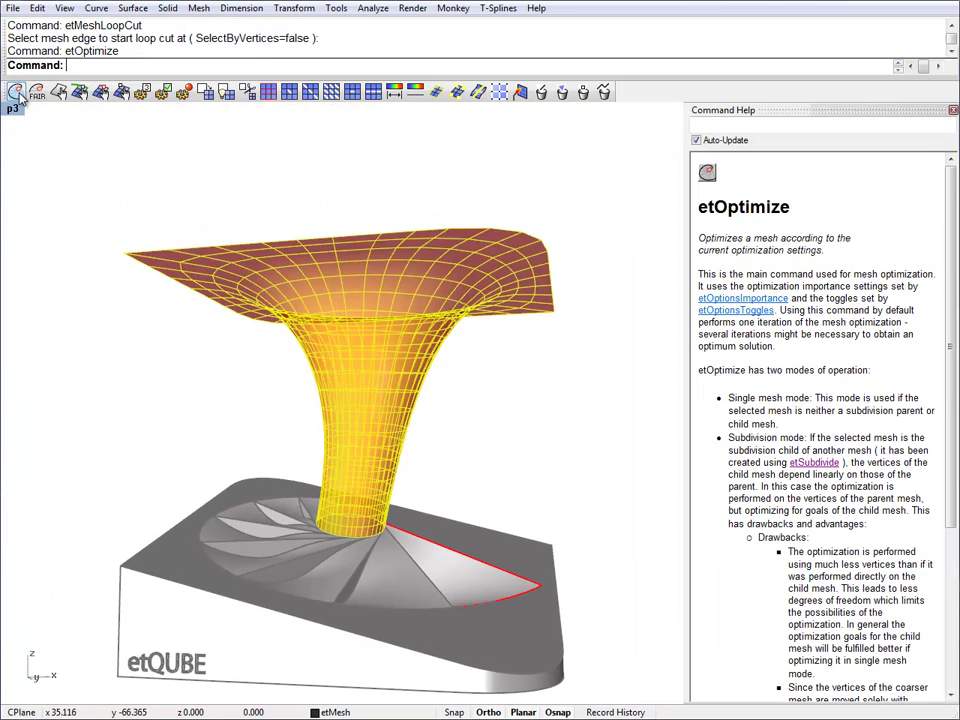
pyautogui.click(16, 91)
pyautogui.click(16, 91)
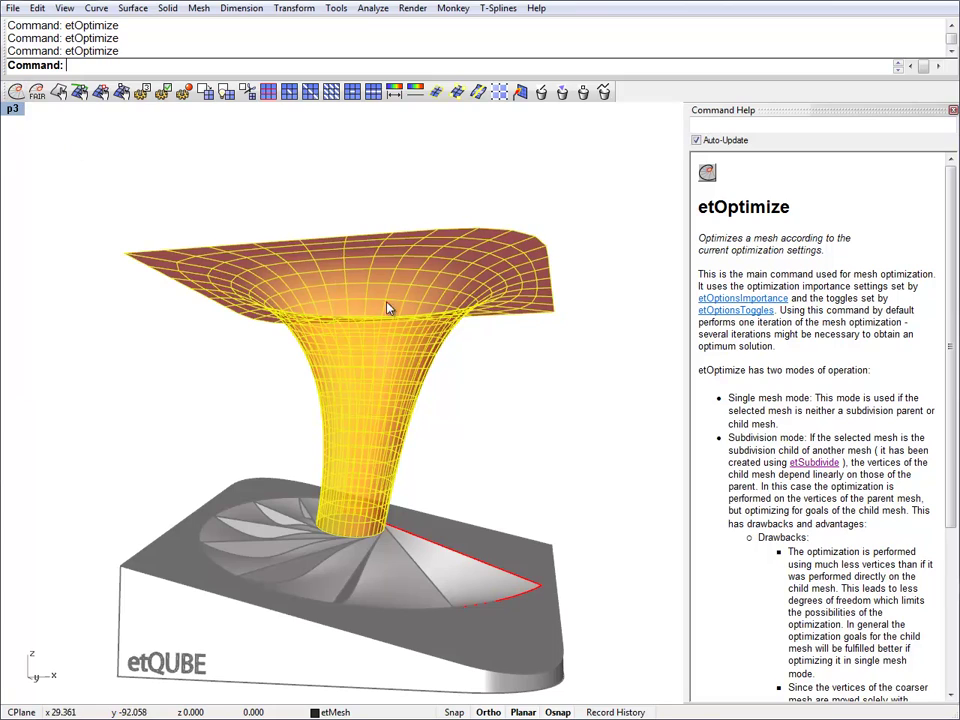
pyautogui.click(481, 438)
pyautogui.moveTo(417, 458); pyautogui.dragTo(372, 440, button='right')
pyautogui.click(374, 432)
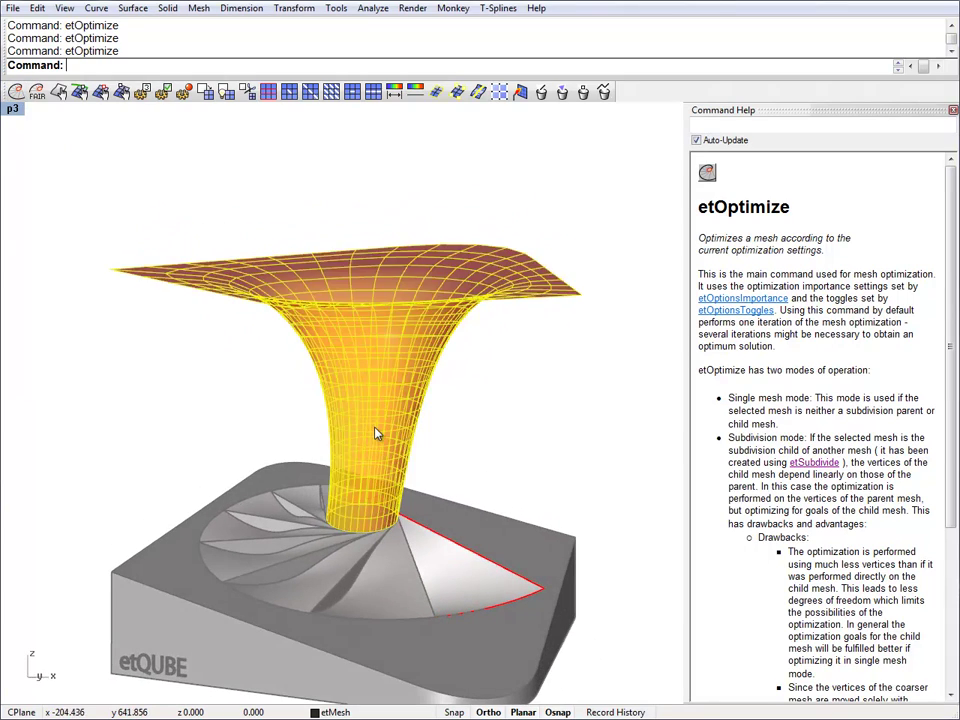
# Subdivide the funnel mesh with the Diagonalize rule and delete the original mesh.
pyautogui.click(205, 91)
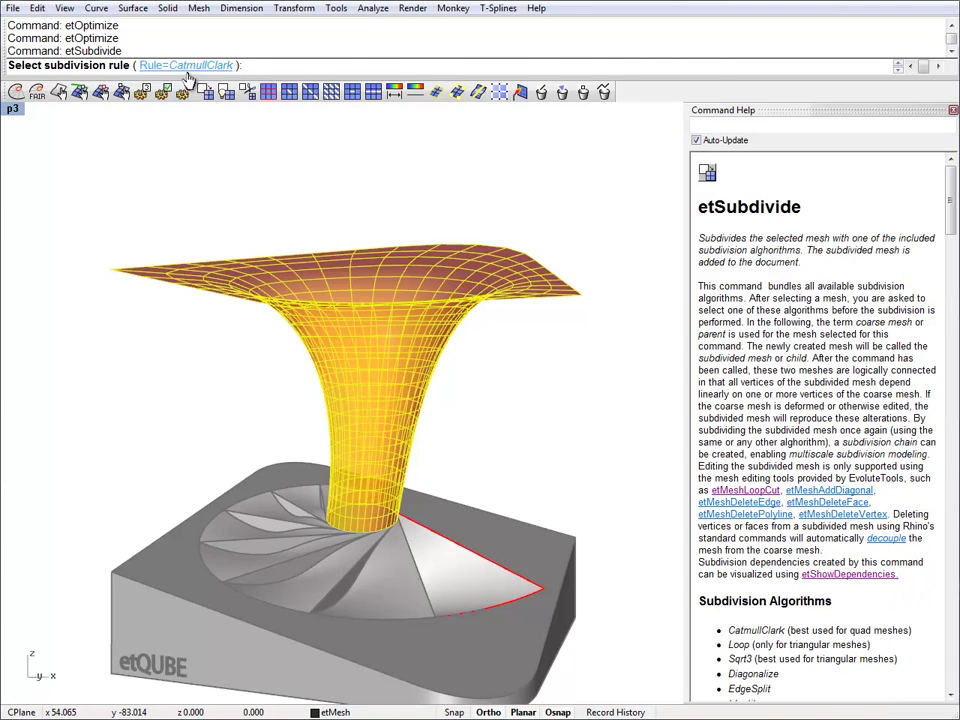
pyautogui.click(145, 64)
pyautogui.click(297, 67)
pyautogui.press('Return')
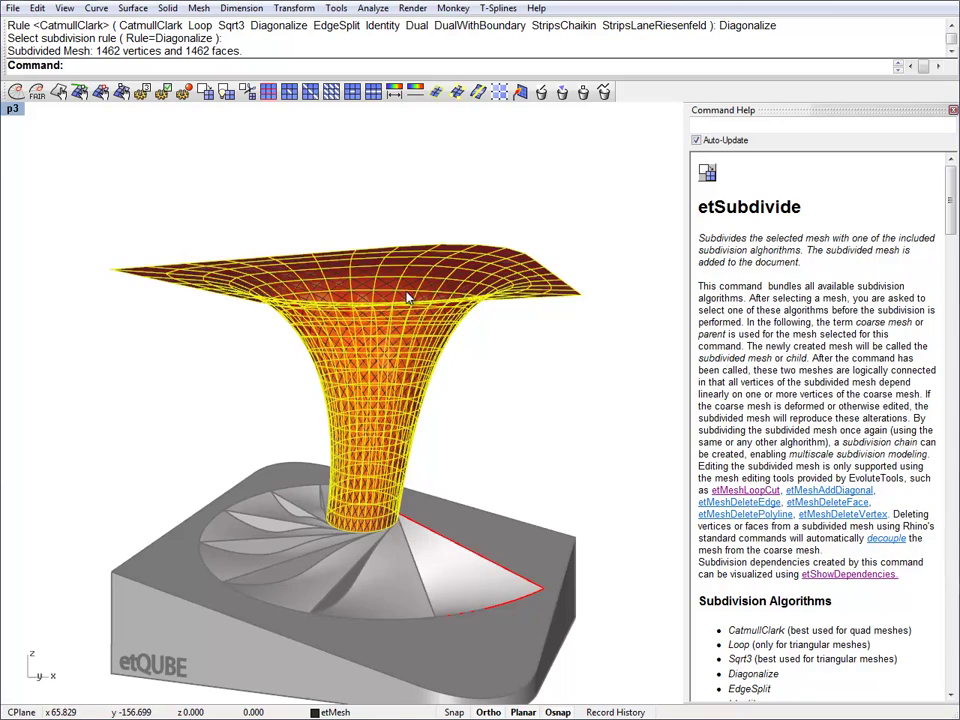
pyautogui.press('Delete')
# Triangulate the quads with parallel diagonals by picking two opposite vertices of a quad.
pyautogui.moveTo(394, 386); pyautogui.dragTo(372, 357, button='right')
pyautogui.scroll(4, 375, 350)
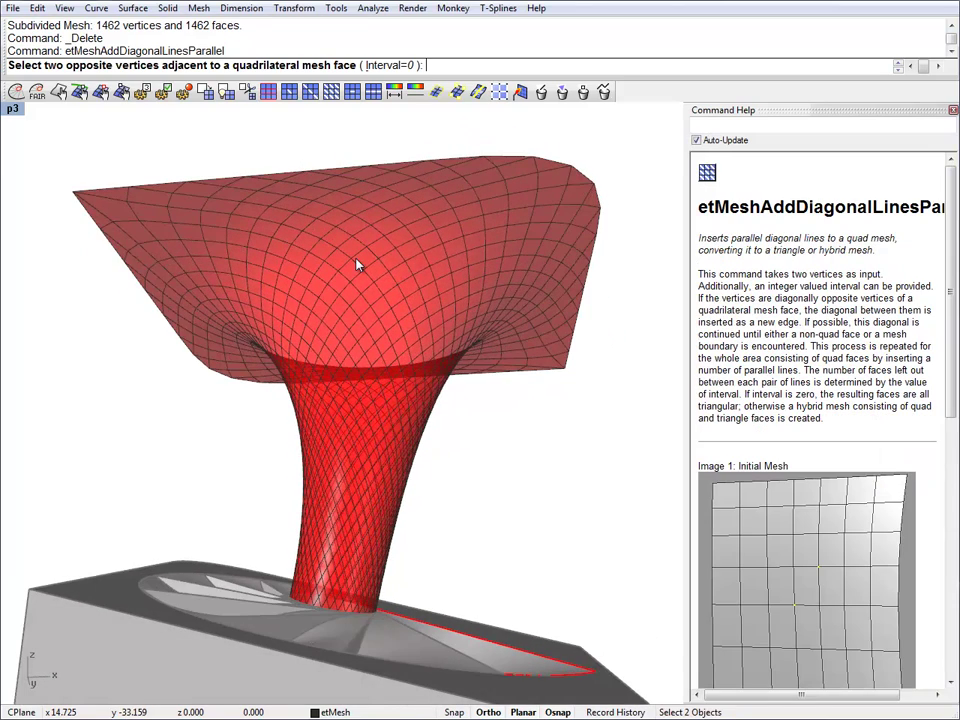
pyautogui.click(359, 219)
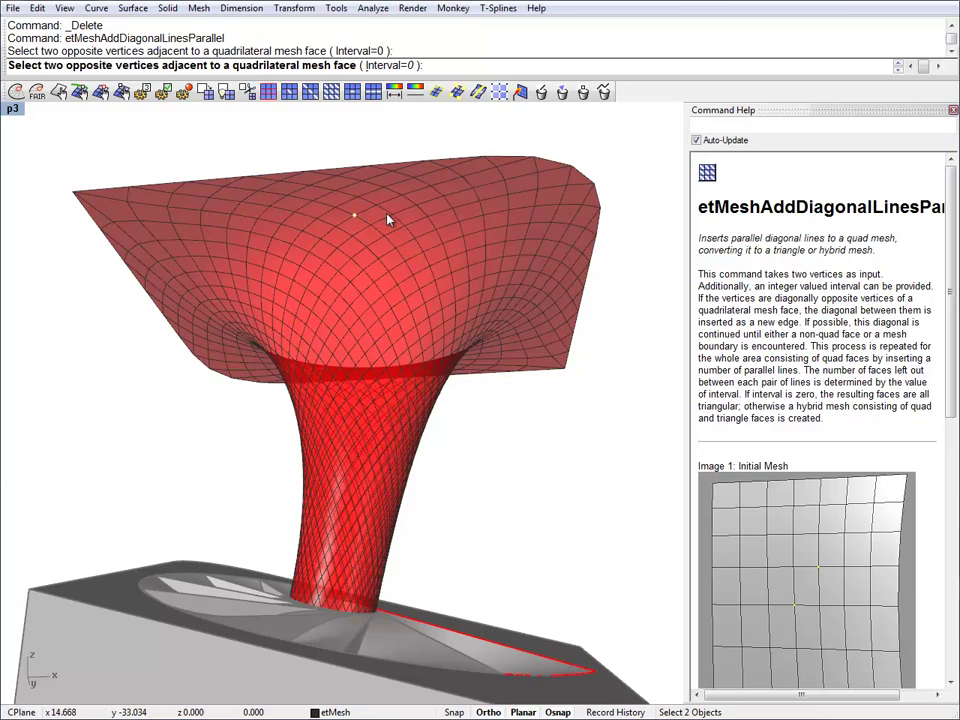
pyautogui.click(392, 217)
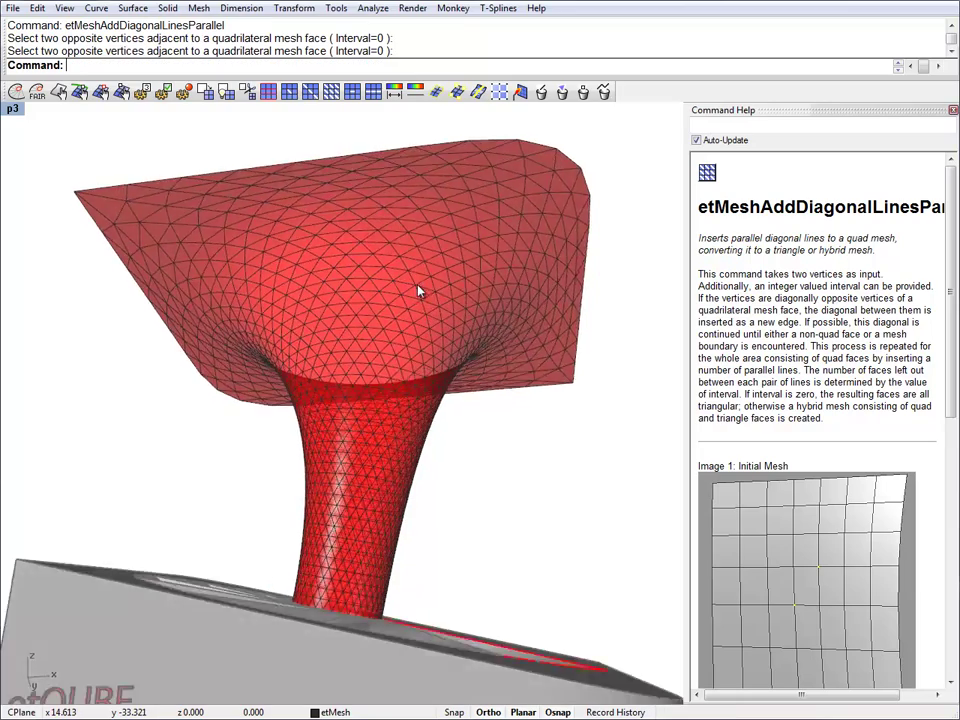
# Inspect the triangulated funnel from several angles and select the triangle mesh.
pyautogui.moveTo(418, 290); pyautogui.dragTo(390, 360, button='right')
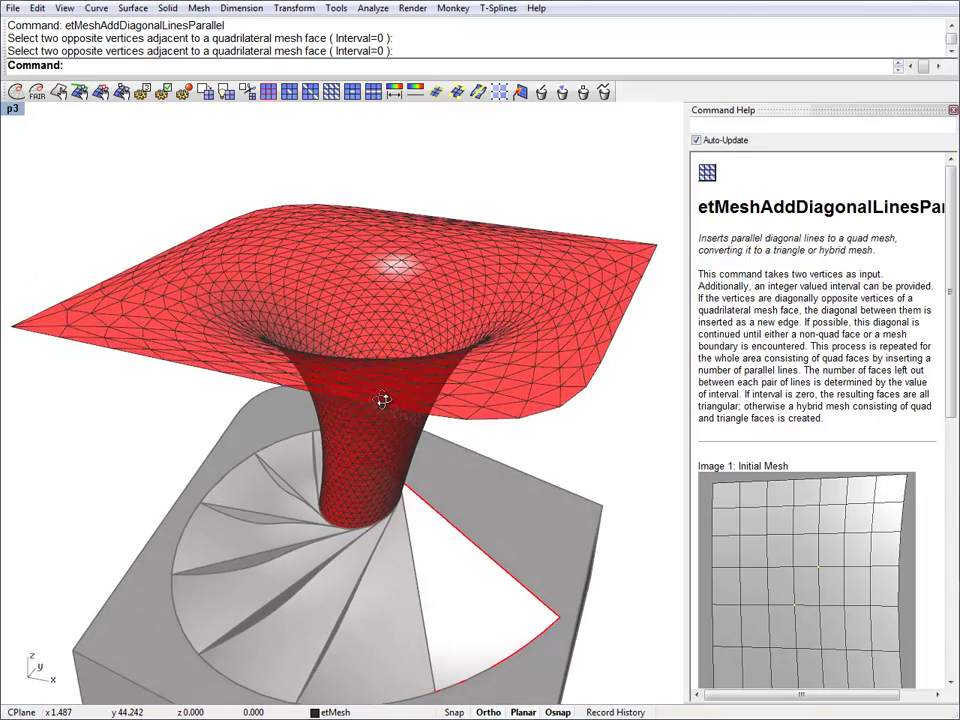
pyautogui.moveTo(382, 400); pyautogui.dragTo(365, 385, button='right')
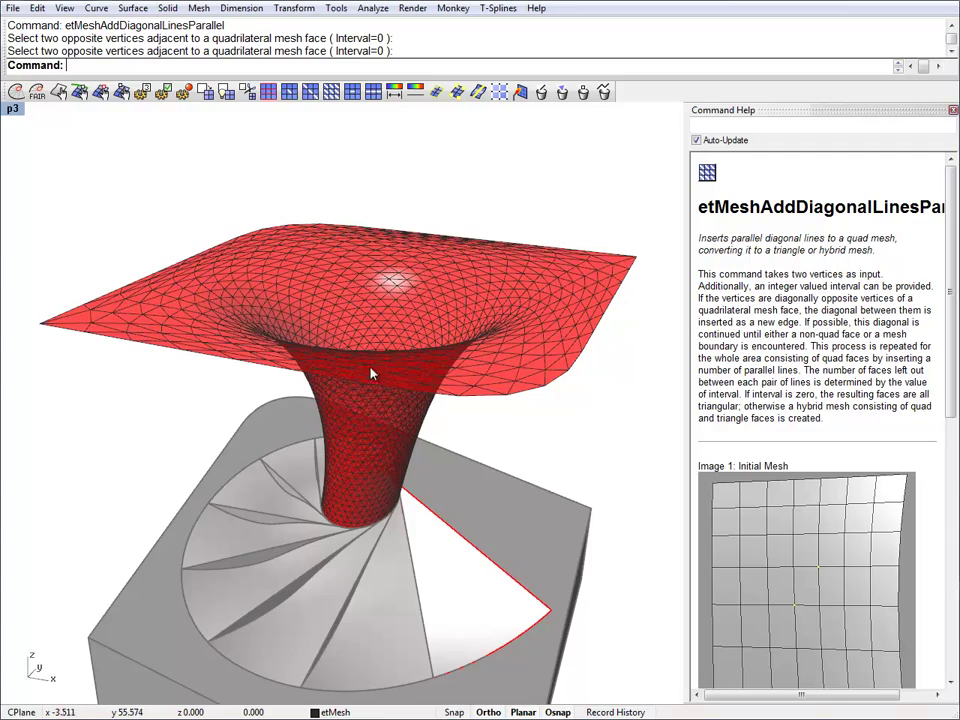
pyautogui.moveTo(349, 314); pyautogui.dragTo(259, 245, button='right')
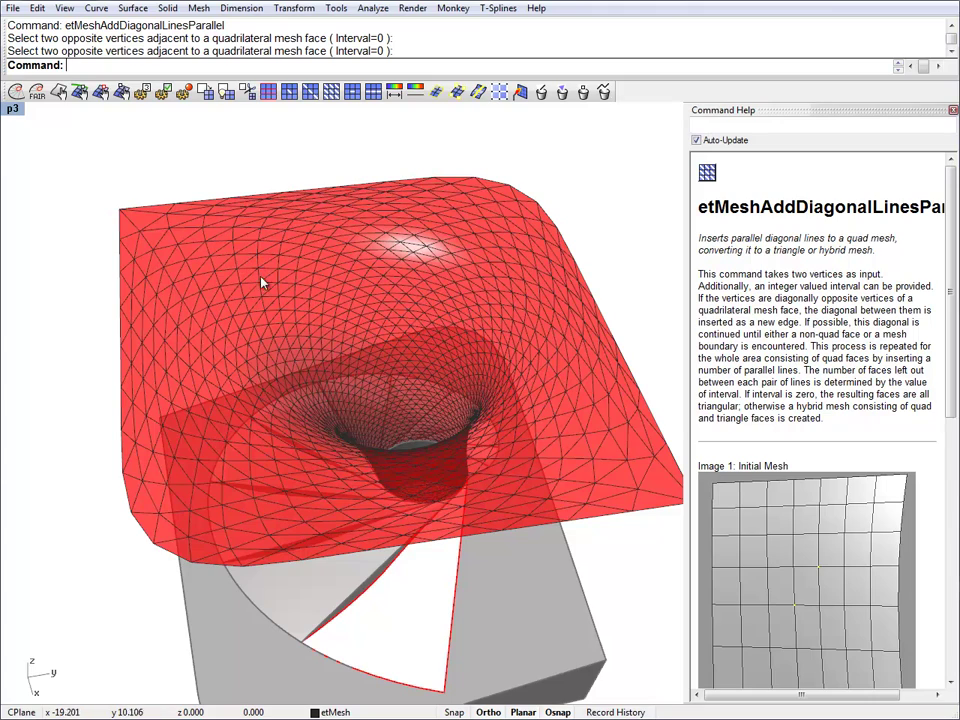
pyautogui.moveTo(262, 284); pyautogui.dragTo(356, 276, button='right')
pyautogui.click(322, 252)
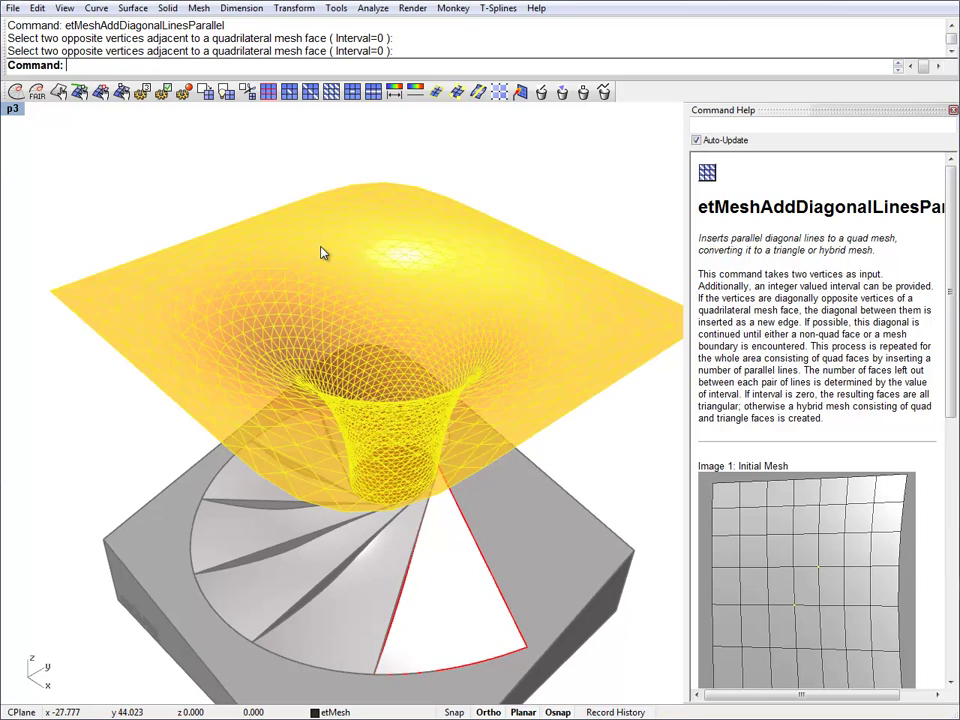
# In etOptionsImportance, set Ballpacking importance to 1 and FairnessCurvature to 0.
pyautogui.click(163, 91)
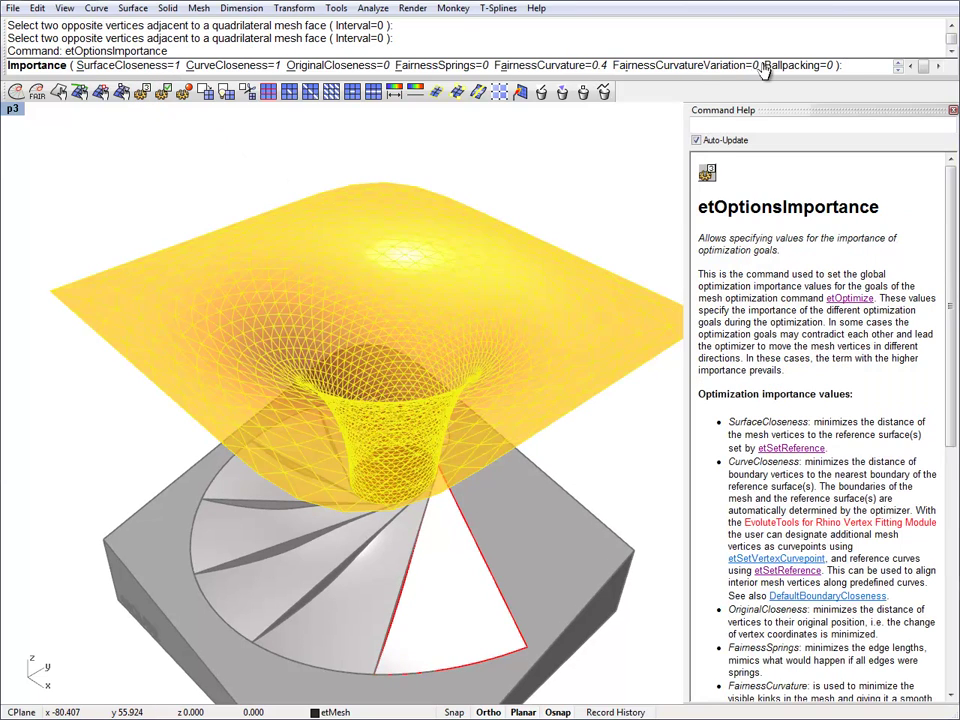
pyautogui.click(799, 65)
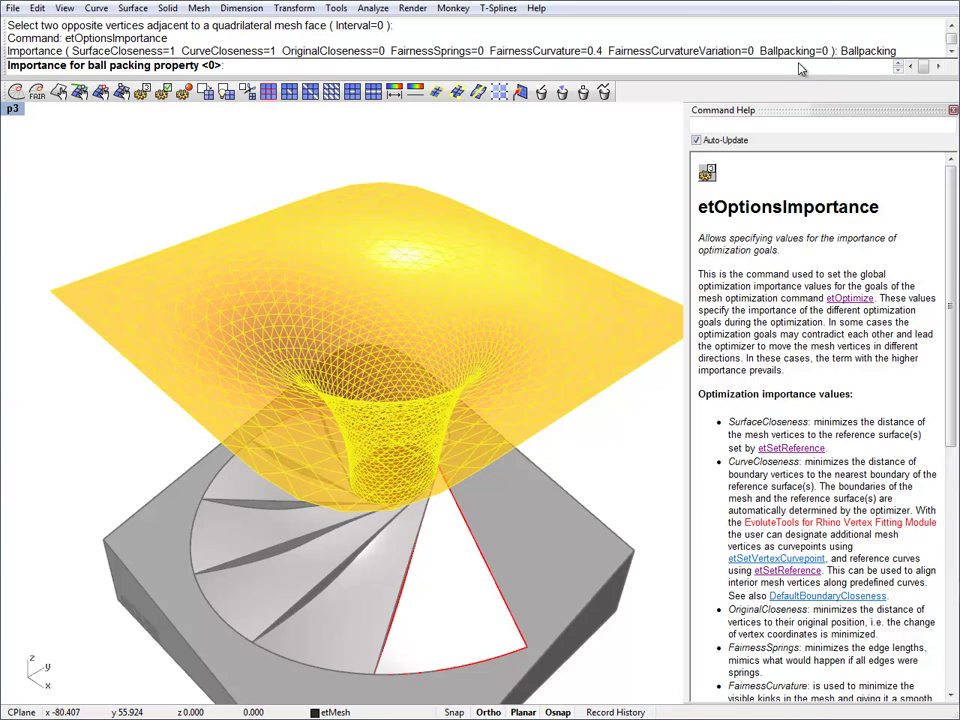
pyautogui.write('1')
pyautogui.press('Return')
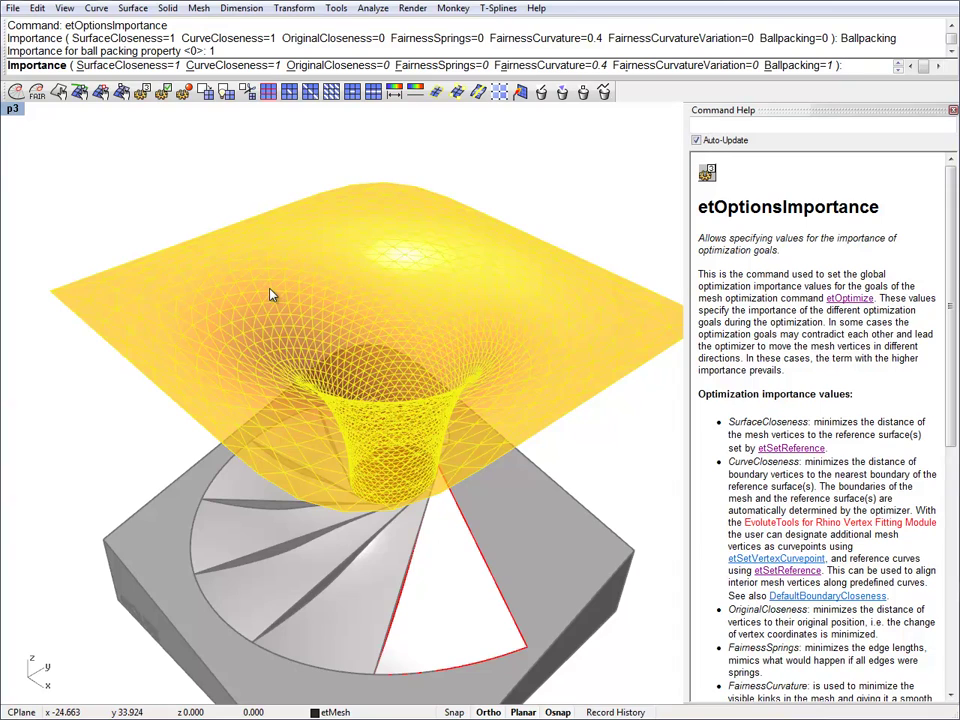
pyautogui.click(560, 65)
pyautogui.write('0')
pyautogui.press('Return')
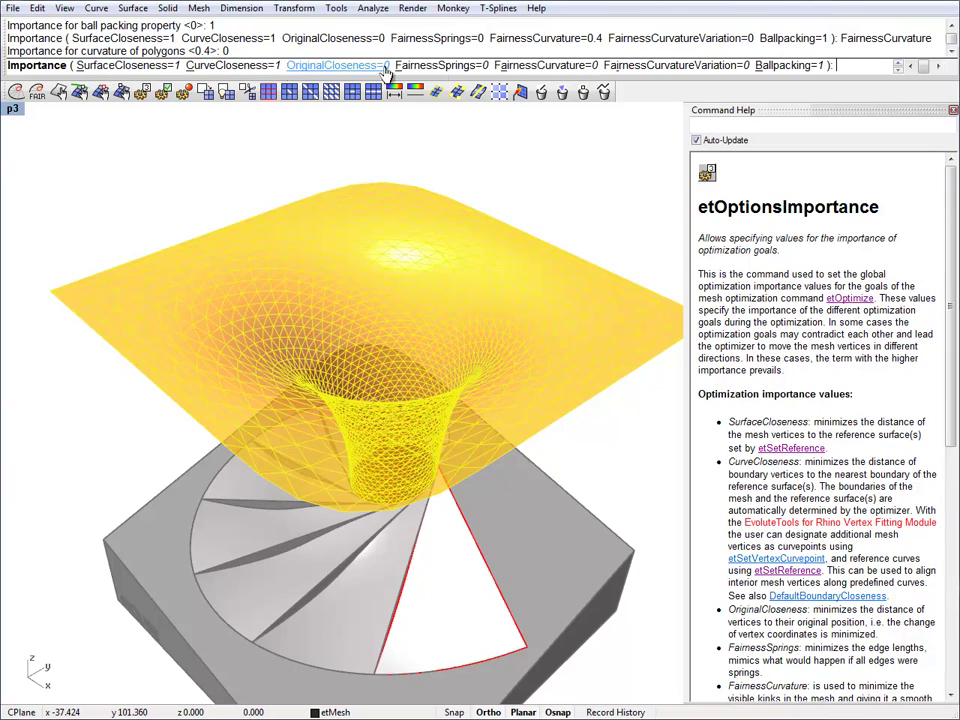
pyautogui.rightClick(535, 184)
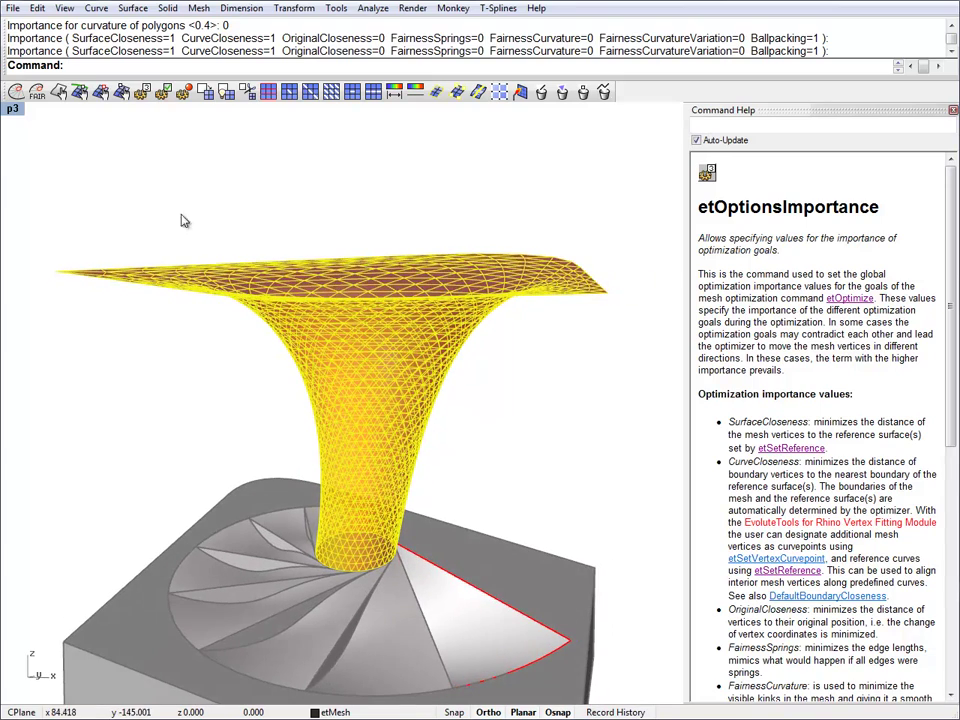
# Run etOptimize passes repeatedly until the command line reports 'Optimization converged'.
pyautogui.click(15, 93)
pyautogui.click(15, 93)
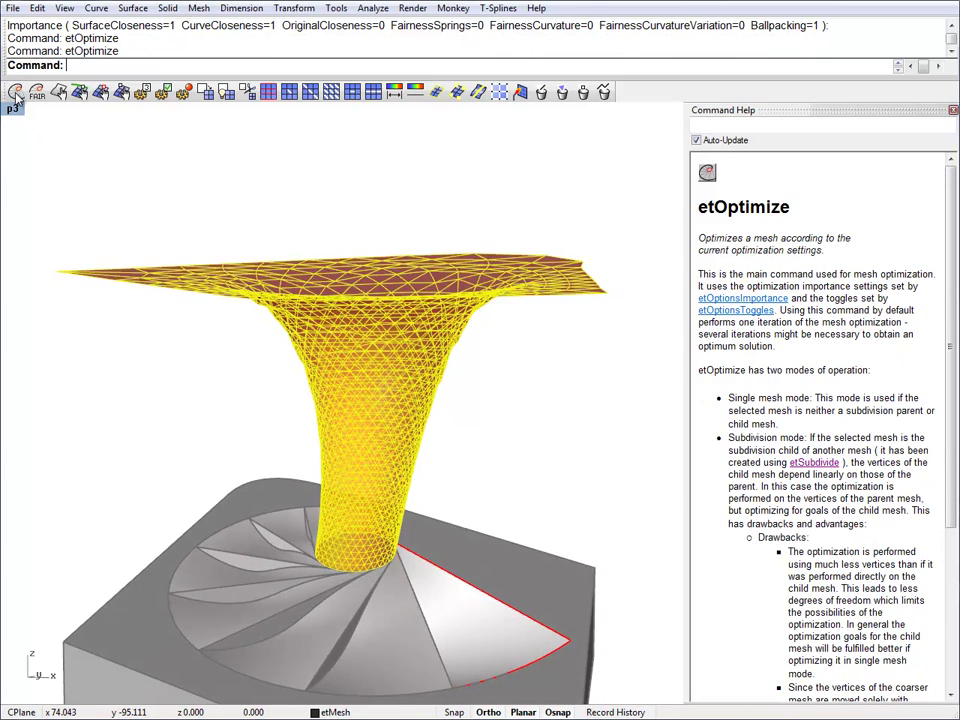
pyautogui.click(15, 93)
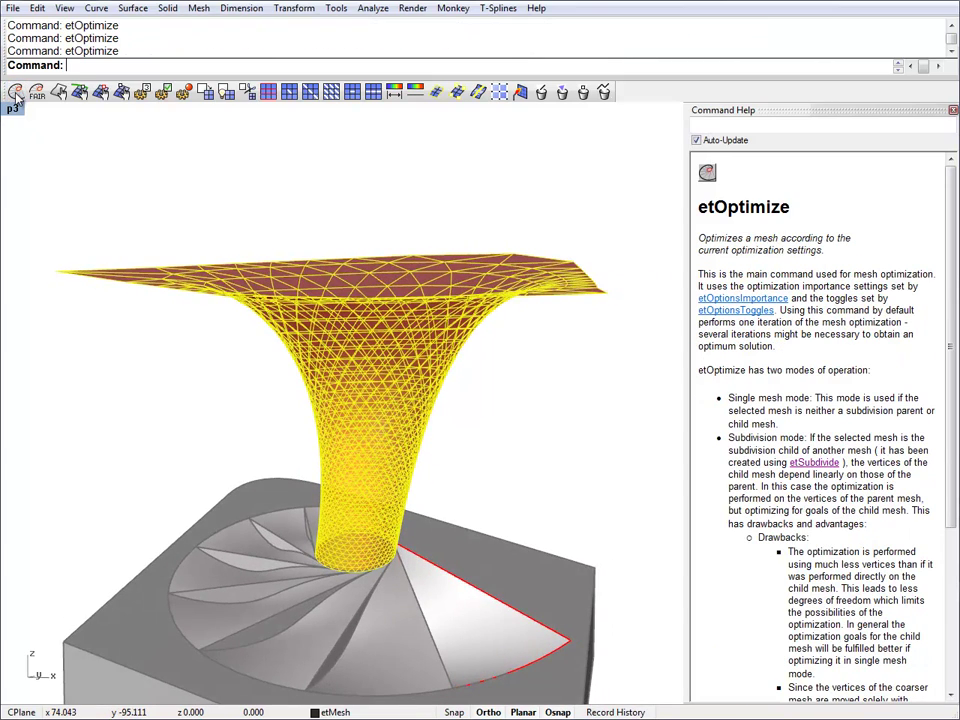
pyautogui.moveTo(369, 236); pyautogui.dragTo(422, 225, button='right')
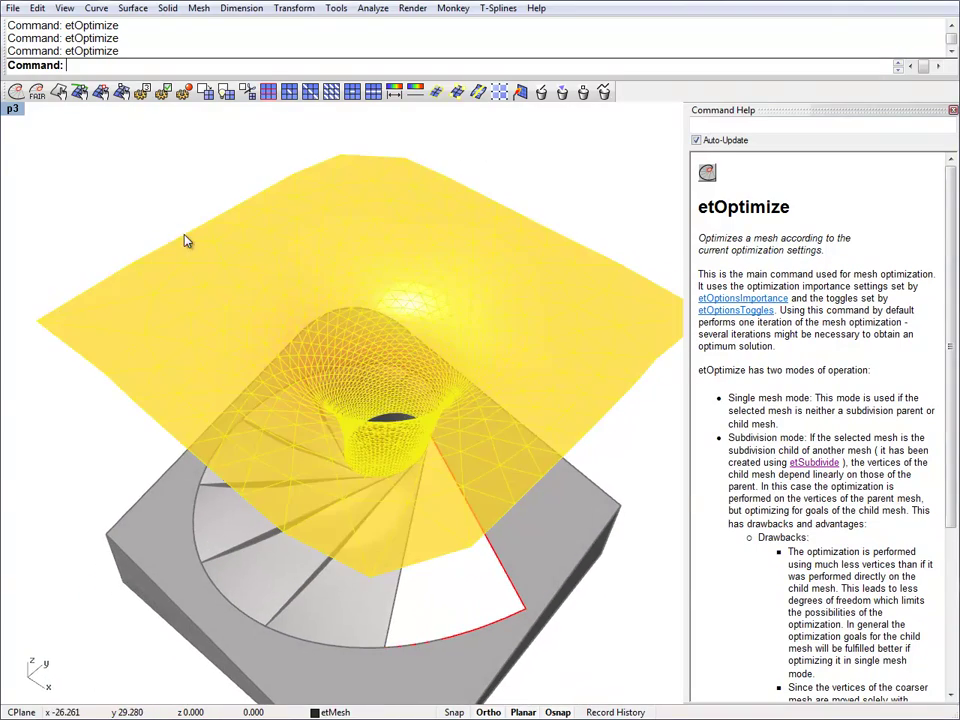
pyautogui.click(16, 92)
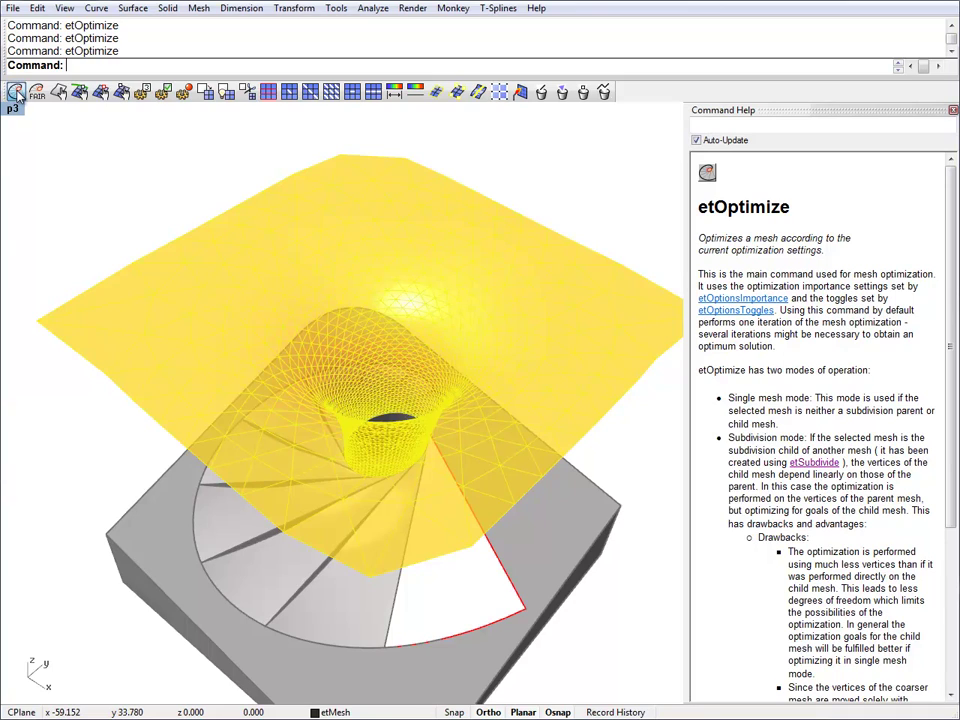
pyautogui.click(16, 92)
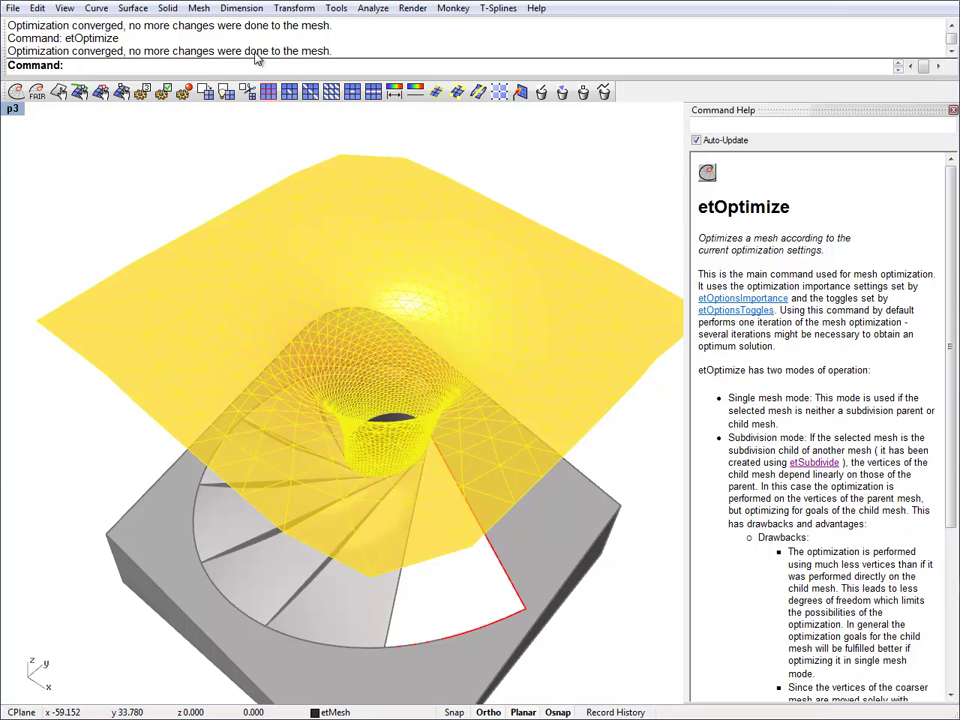
# Deselect the optimized mesh and orbit to a low side view of the funnel.
pyautogui.click(224, 172)
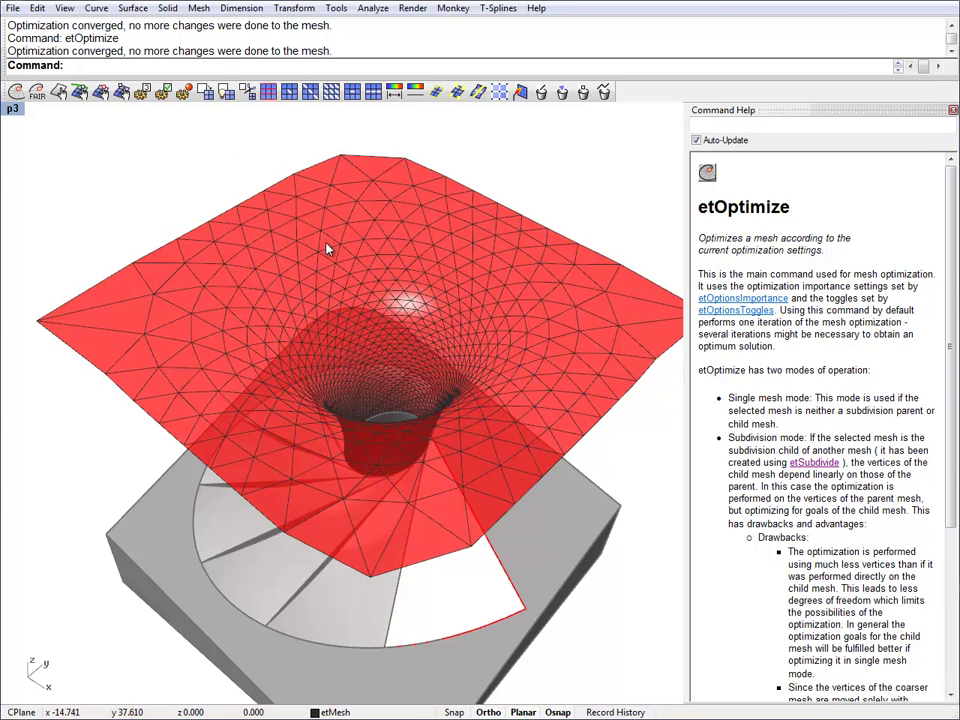
pyautogui.moveTo(328, 248); pyautogui.dragTo(307, 430, button='right')
pyautogui.moveTo(260, 400); pyautogui.dragTo(272, 360, button='right')
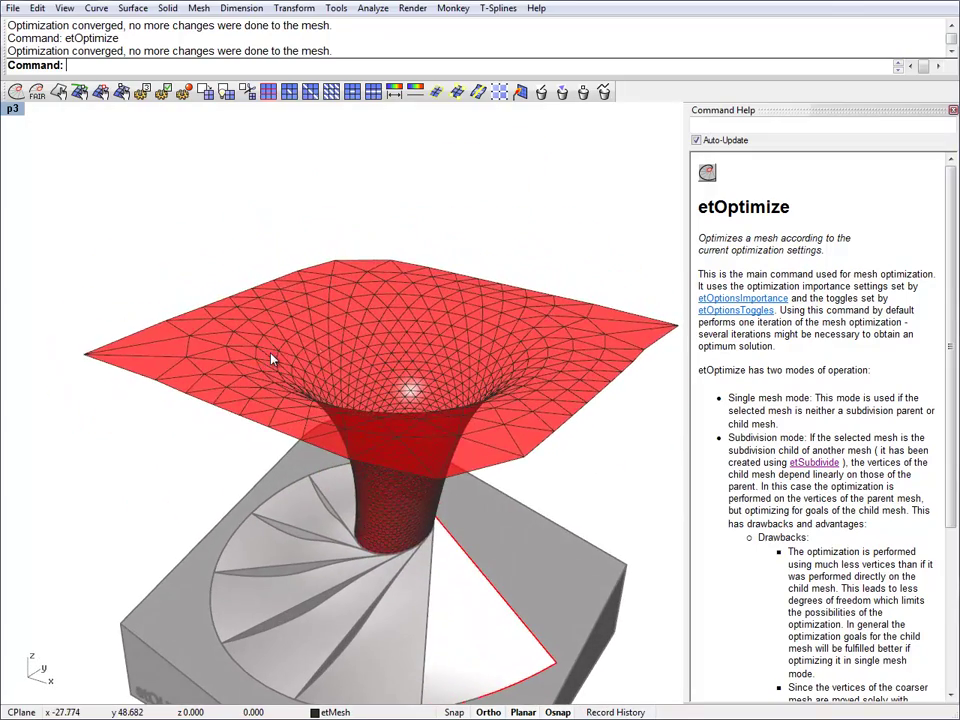
# Subdivide the triangle mesh with etSubdivide's DualWithBoundary rule and delete the original mesh.
pyautogui.click(270, 313)
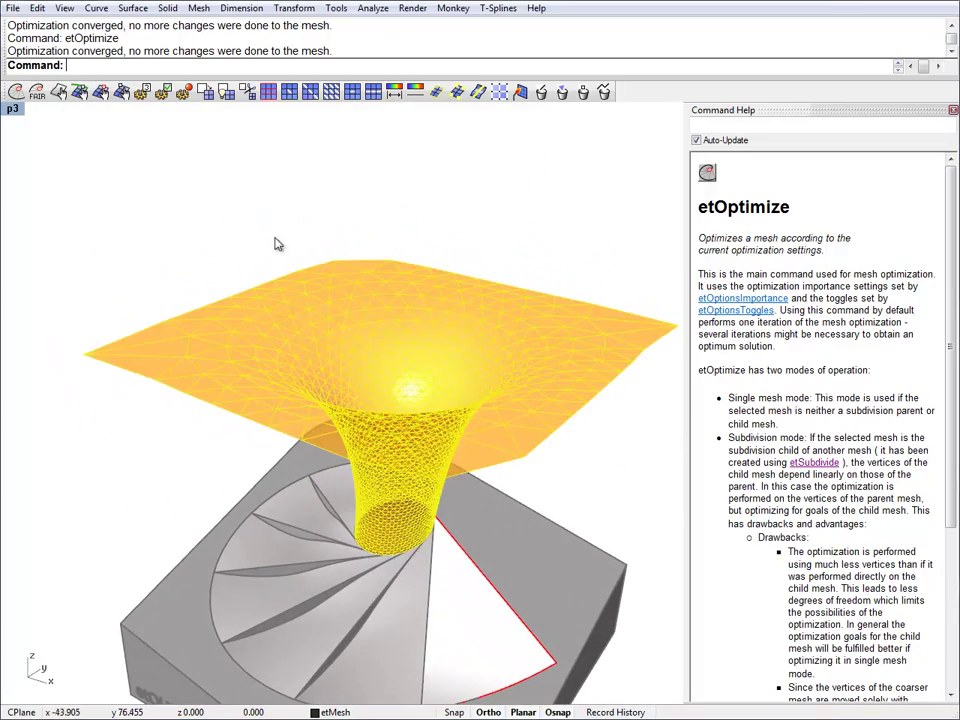
pyautogui.click(205, 92)
pyautogui.click(188, 65)
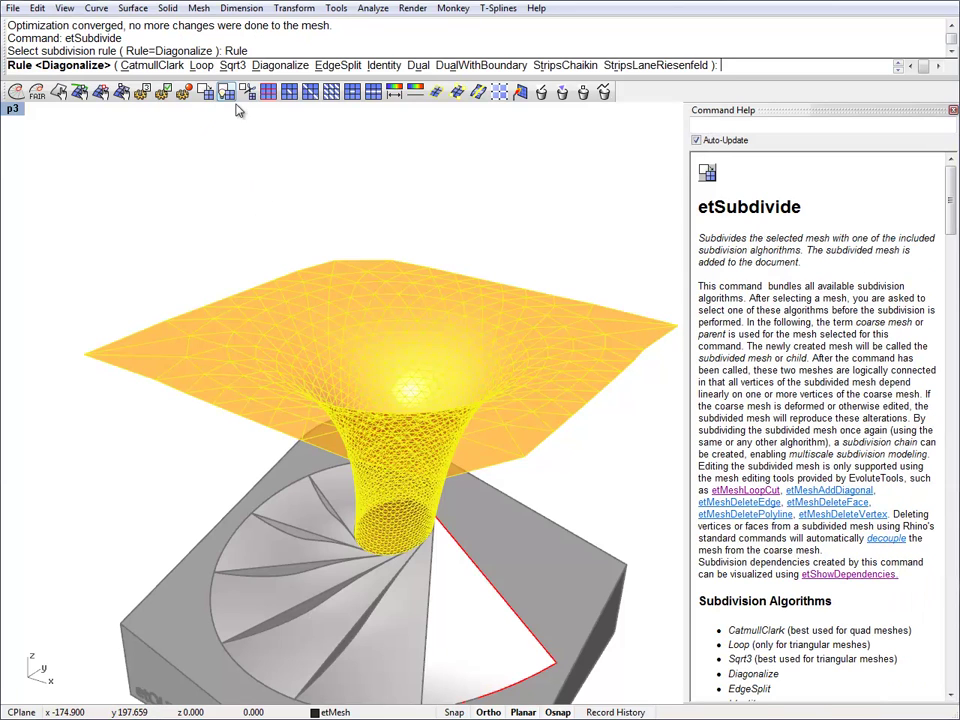
pyautogui.click(480, 66)
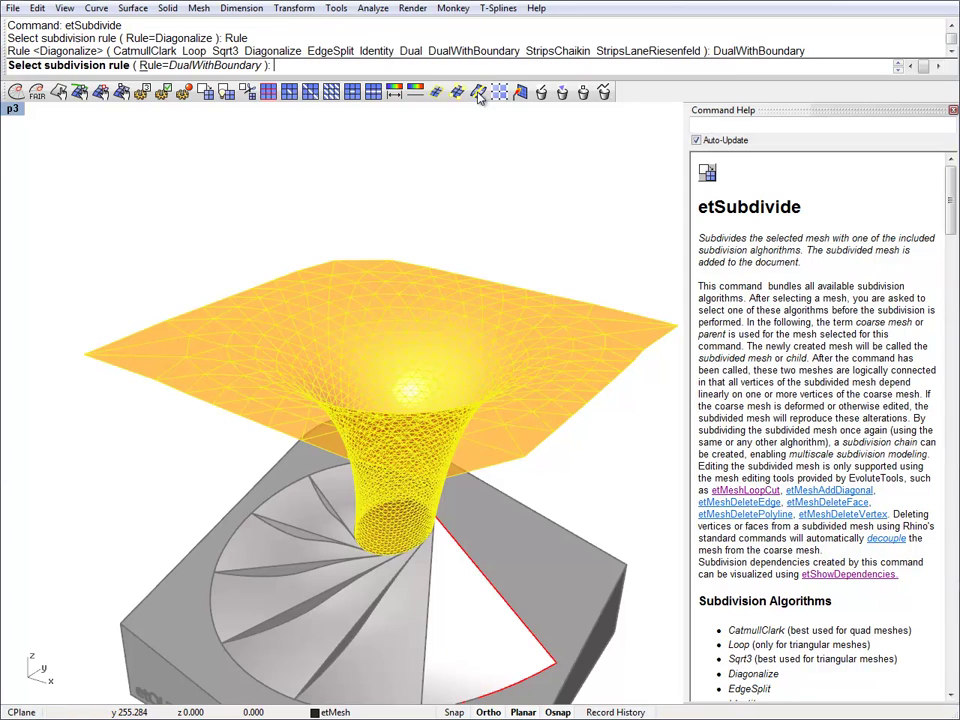
pyautogui.press('Return')
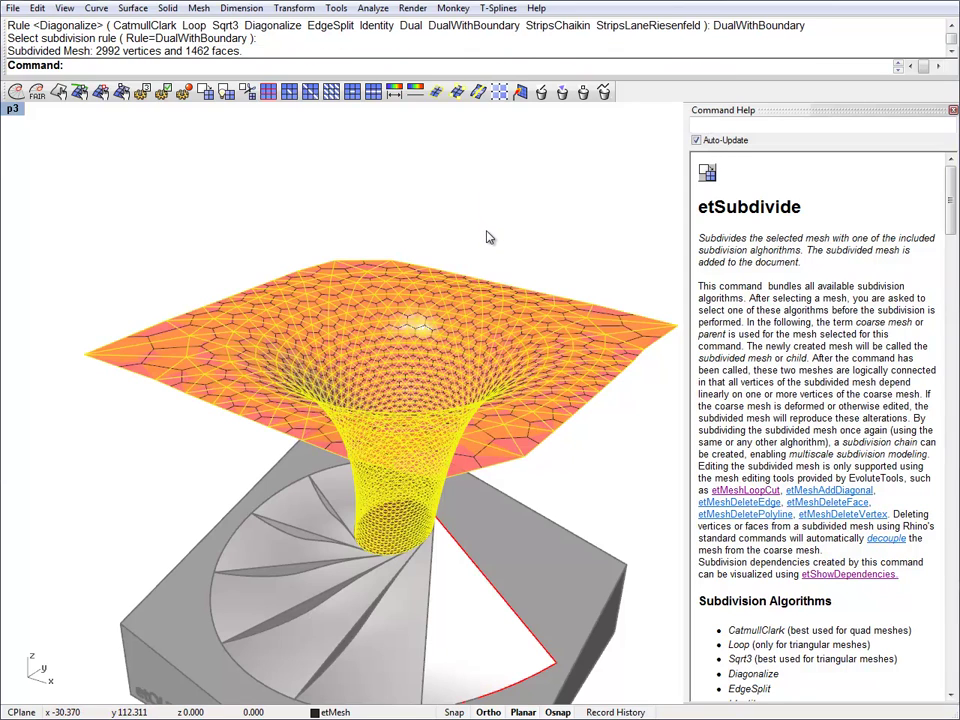
pyautogui.press('Delete')
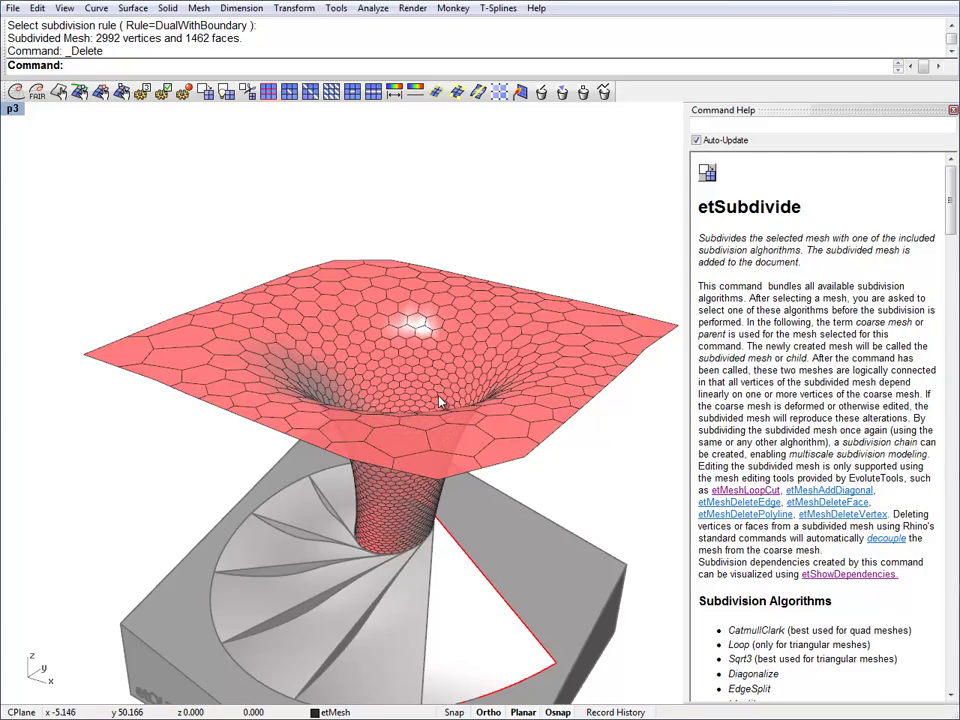
# Orbit, zoom and pan to inspect the hexagonal funnel mesh from below and the side.
pyautogui.moveTo(411, 452); pyautogui.dragTo(355, 530, button='right')
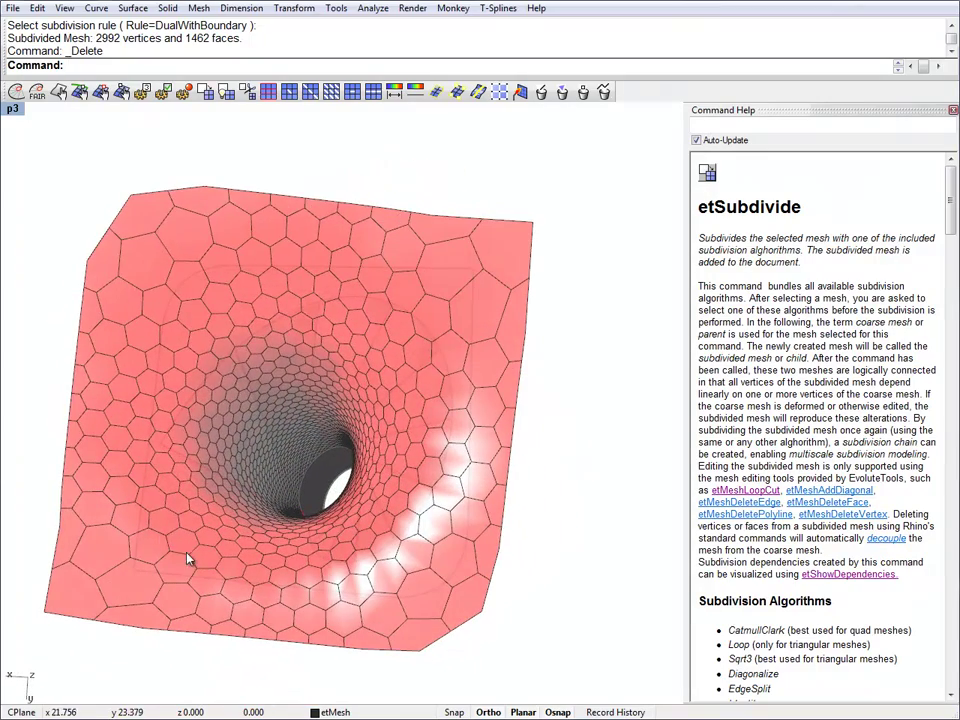
pyautogui.moveTo(189, 560); pyautogui.dragTo(274, 510, button='right')
pyautogui.scroll(2, 385, 512)
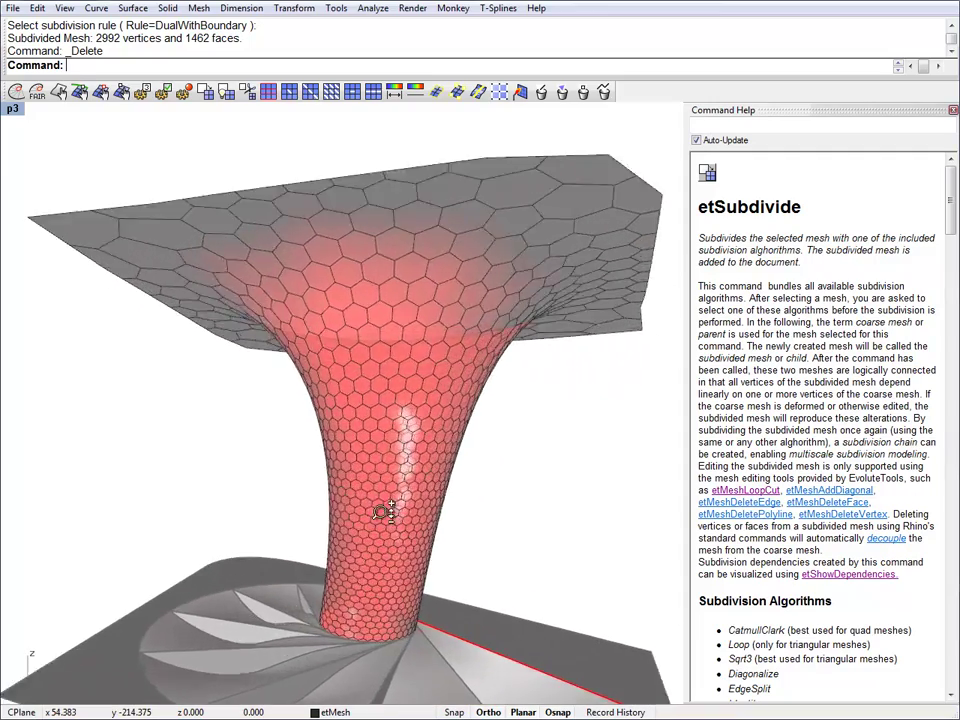
pyautogui.scroll(2, 385, 512)
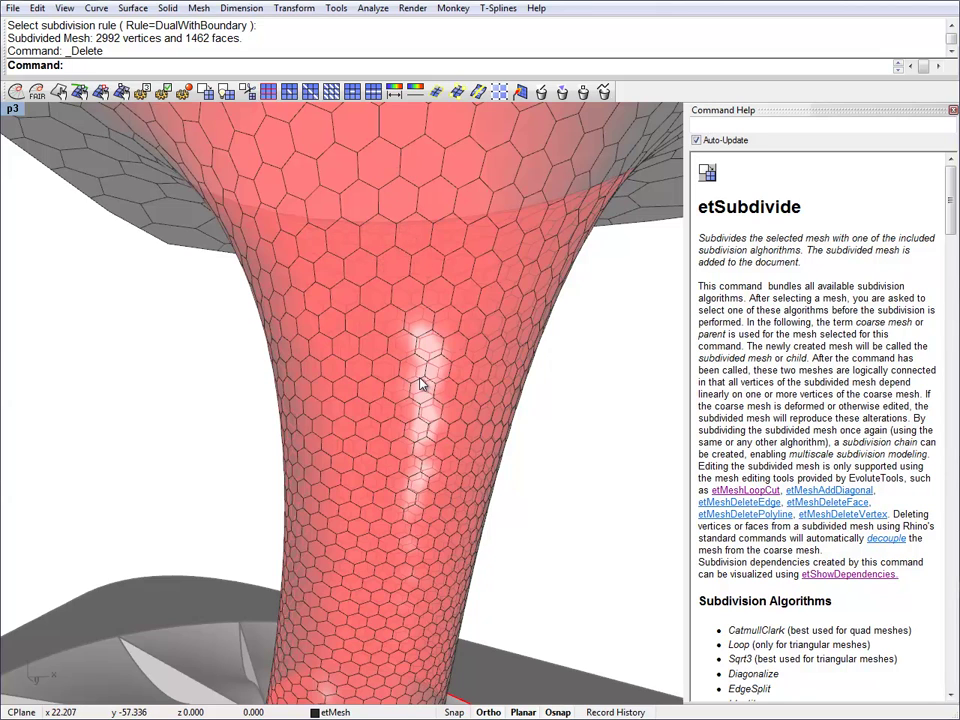
pyautogui.scroll(-5, 421, 385)
pyautogui.keyDown('shift'); pyautogui.moveTo(401, 379); pyautogui.dragTo(414, 333, button='right'); pyautogui.keyUp('shift')
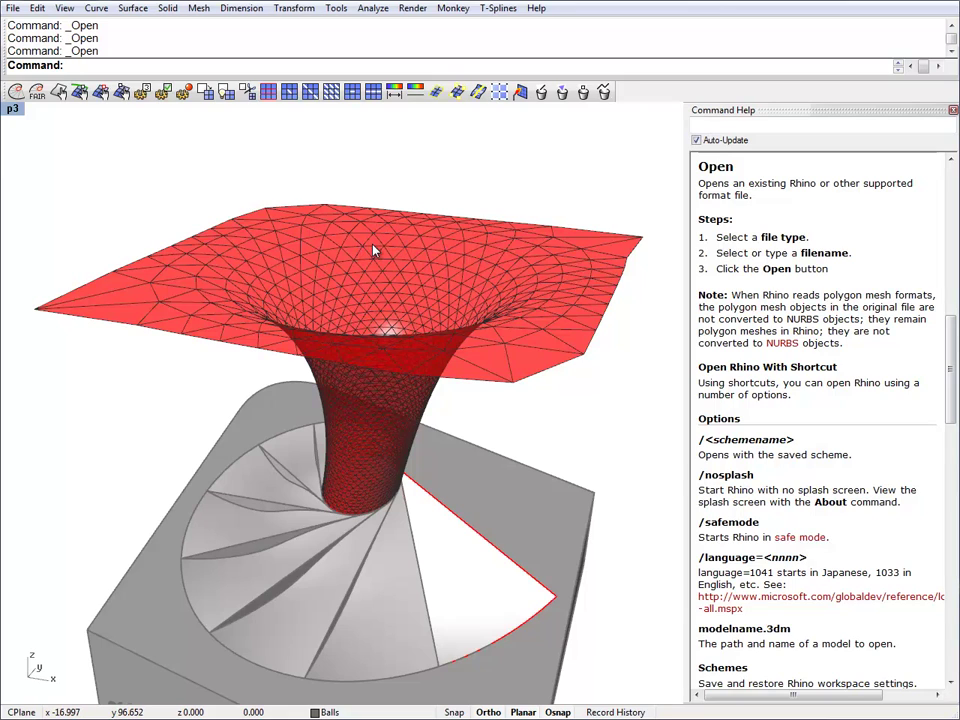
# Extract the incircle spheres from the triangulated funnel mesh with etBallPackingMeshExtractBalls.
pyautogui.click(378, 241)
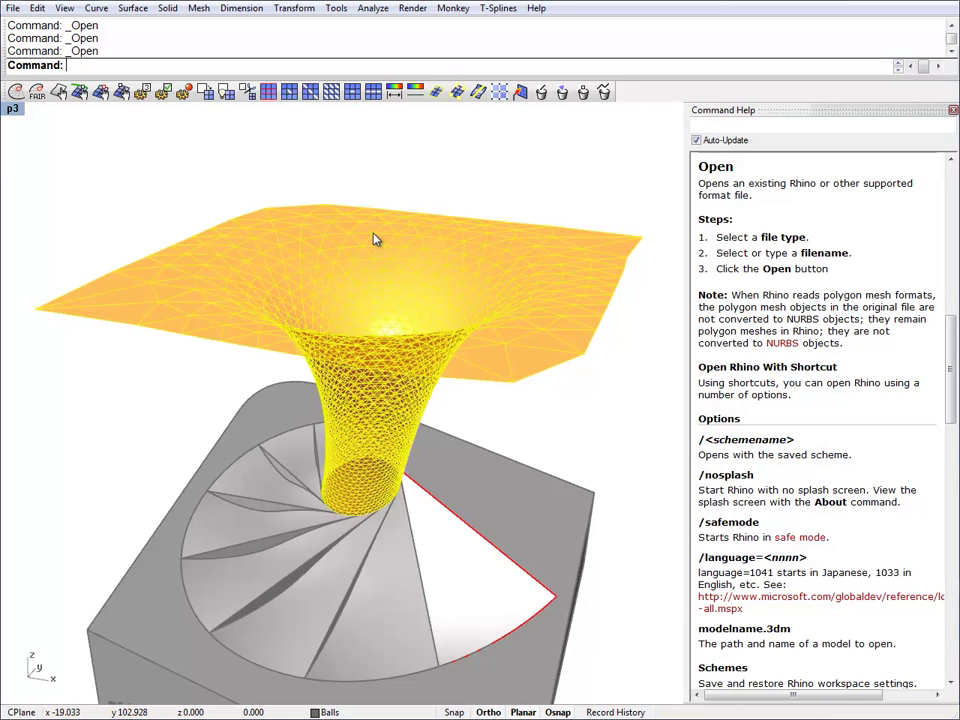
pyautogui.write('etB')
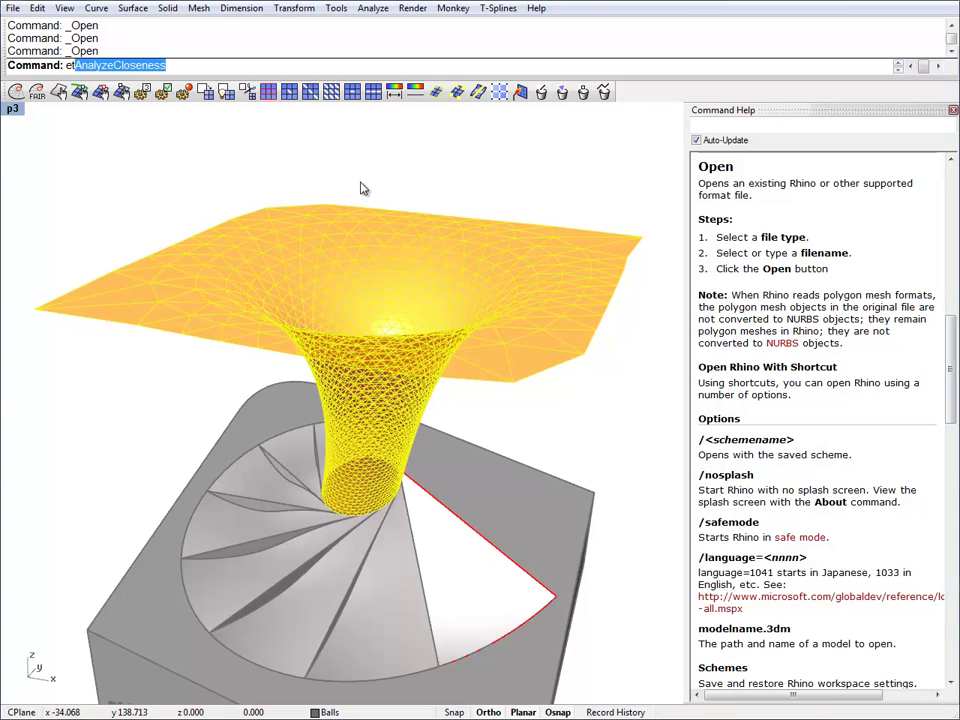
pyautogui.press('Return')
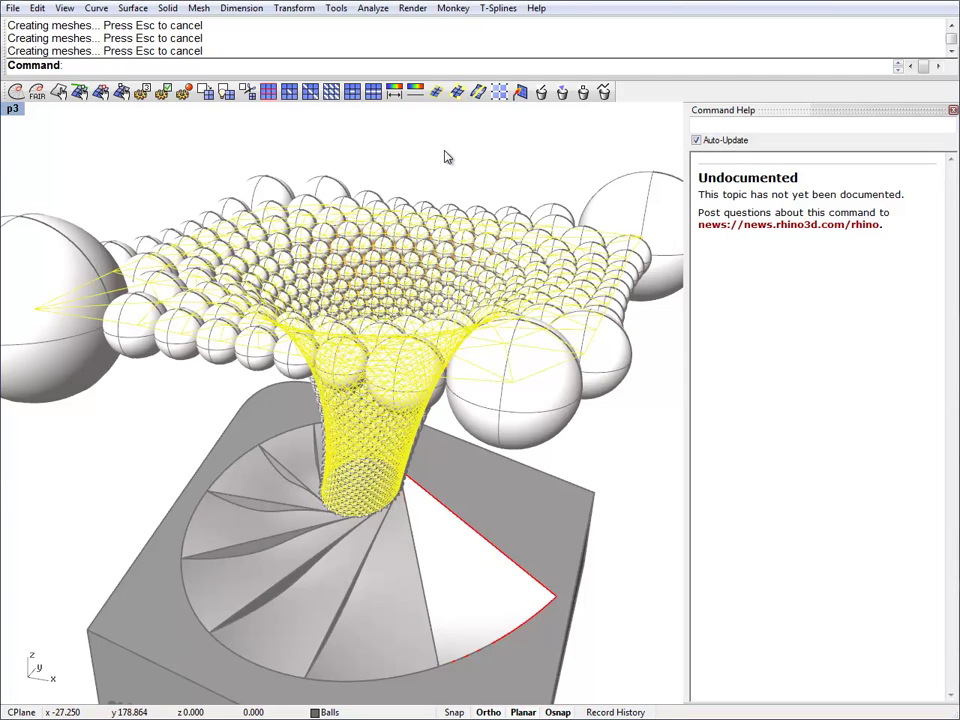
# Clear the selection and start a Turntable rotation of the view.
pyautogui.click(445, 157)
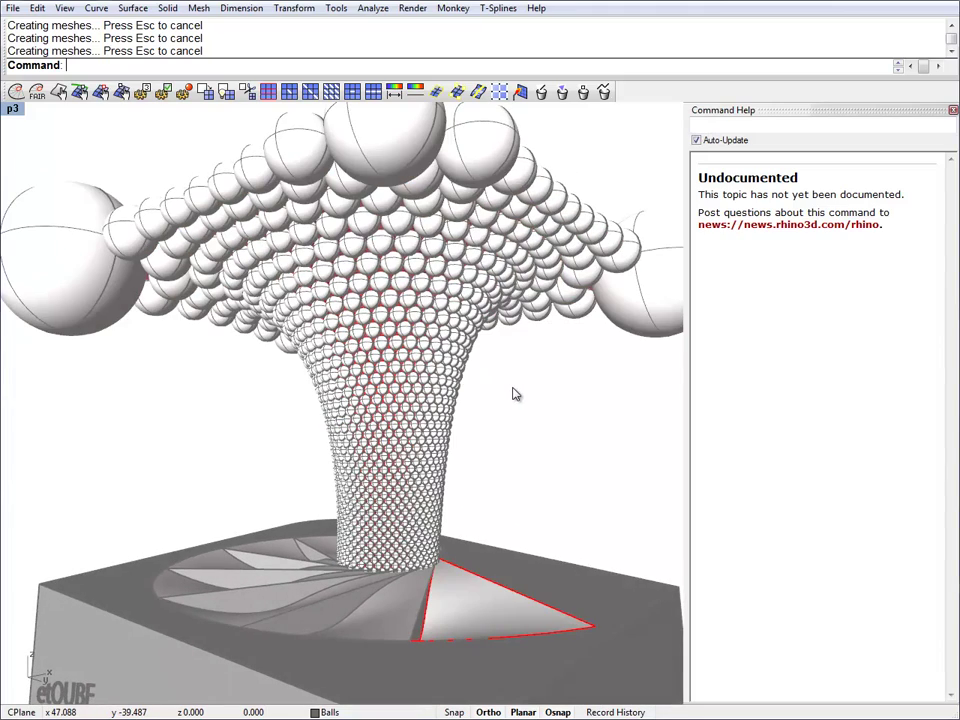
pyautogui.write('turntable')
pyautogui.press('Return')
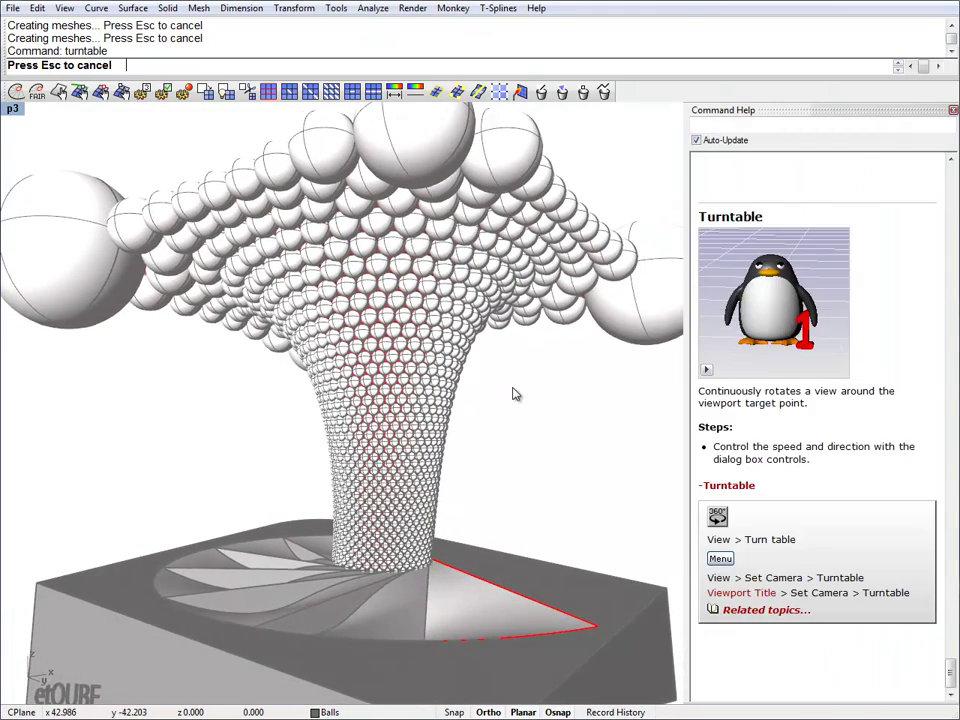